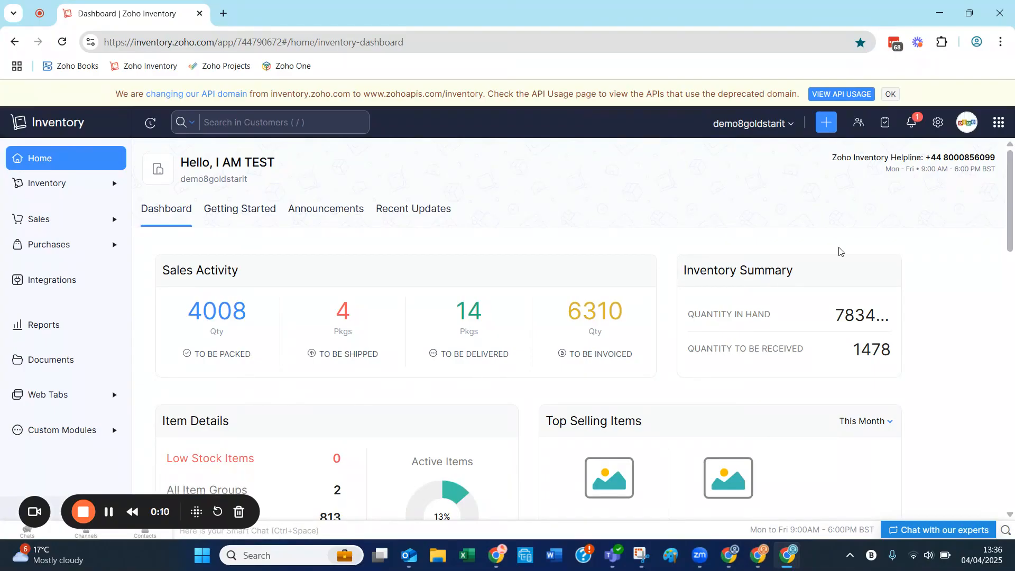
Open the Items preferences in the settings and go to the Advanced Inventory Tracking options
click(939, 123)
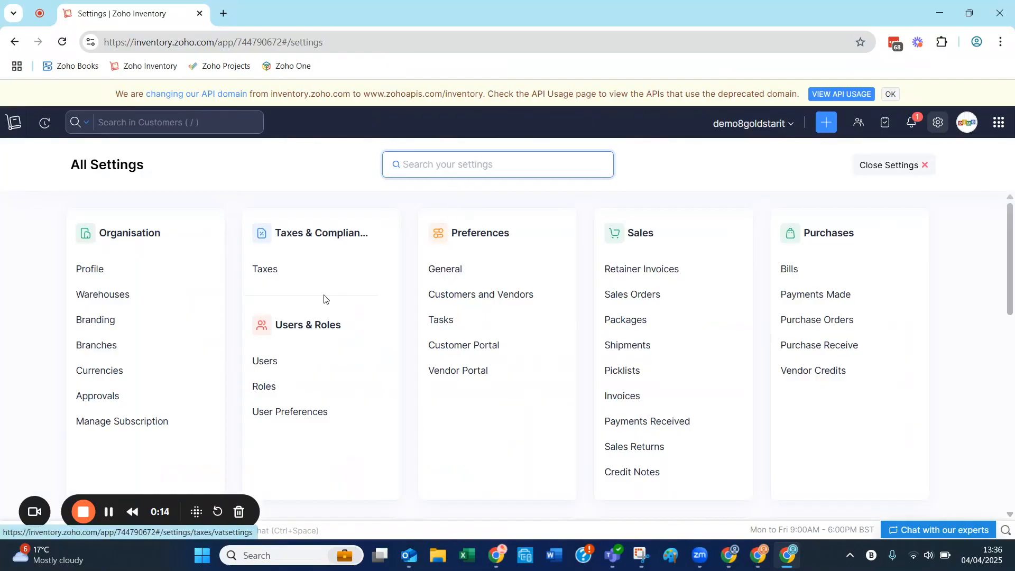
scroll(324, 297, down, 4)
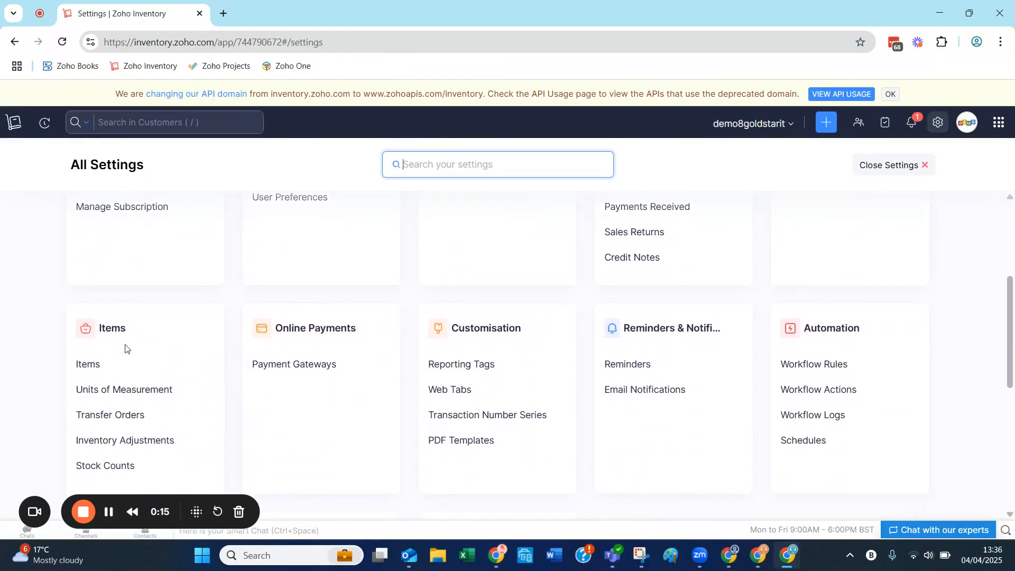
click(89, 364)
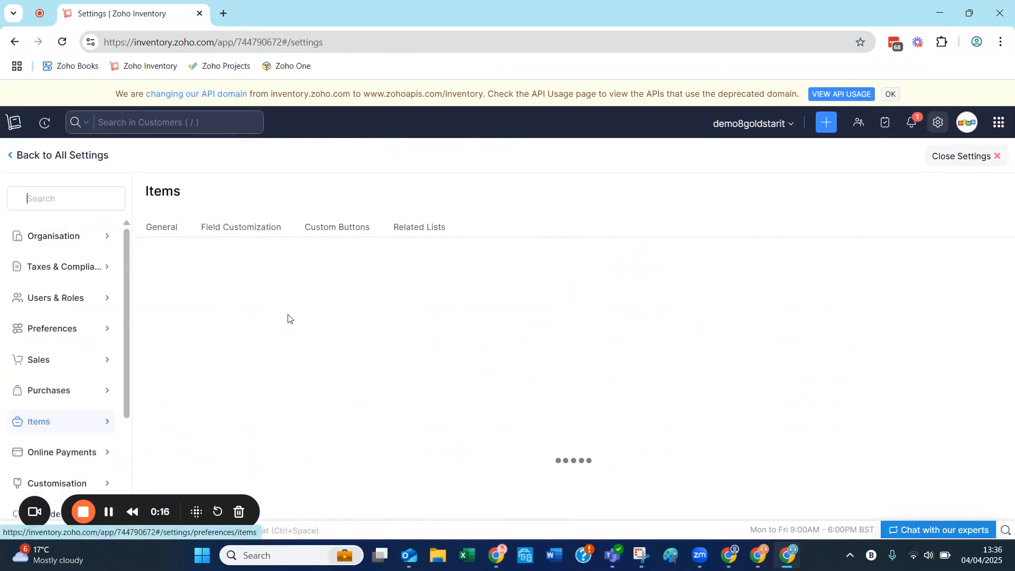
click(53, 328)
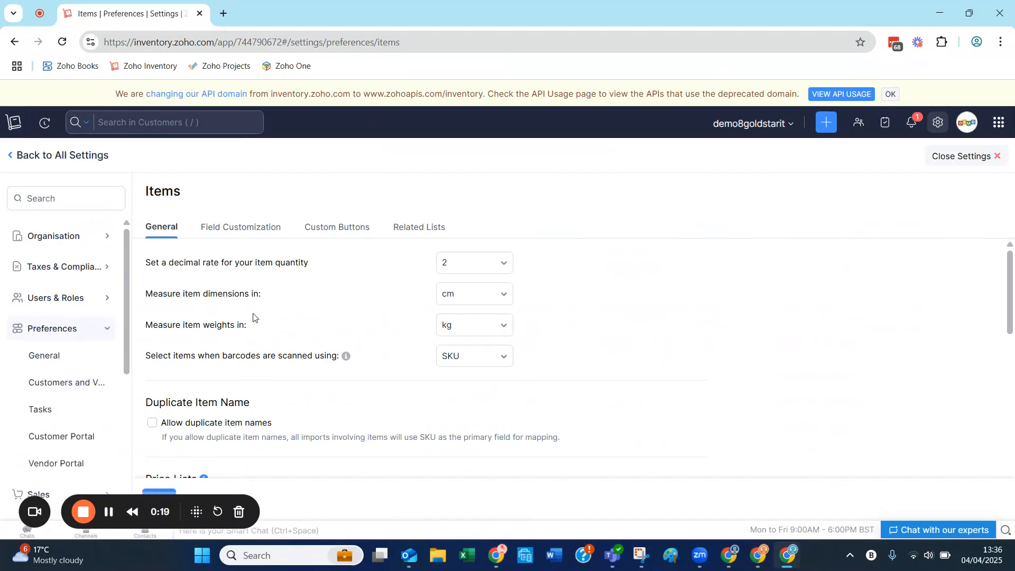
scroll(254, 317, down, 2)
scroll(50, 344, down, 4)
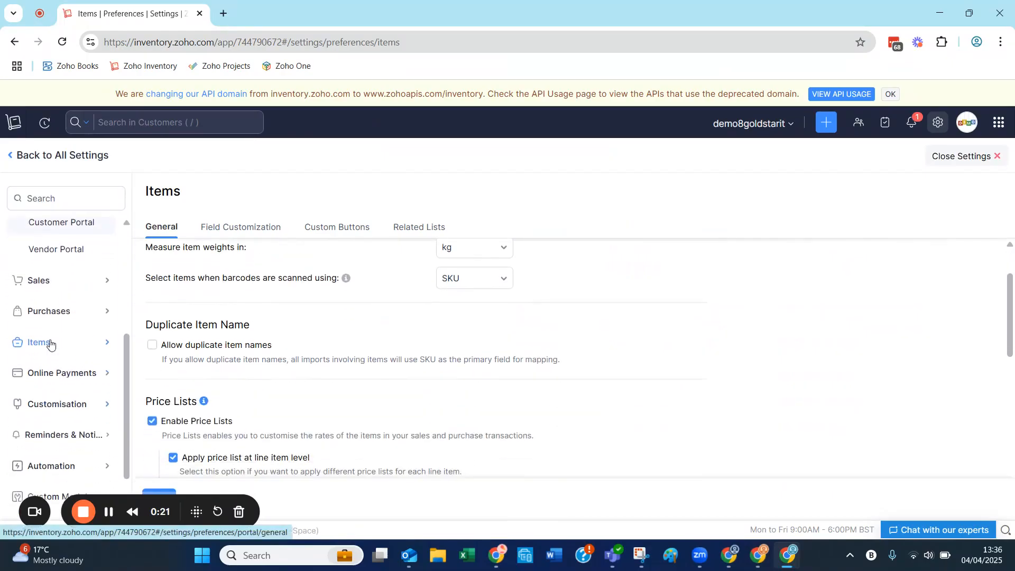
click(48, 342)
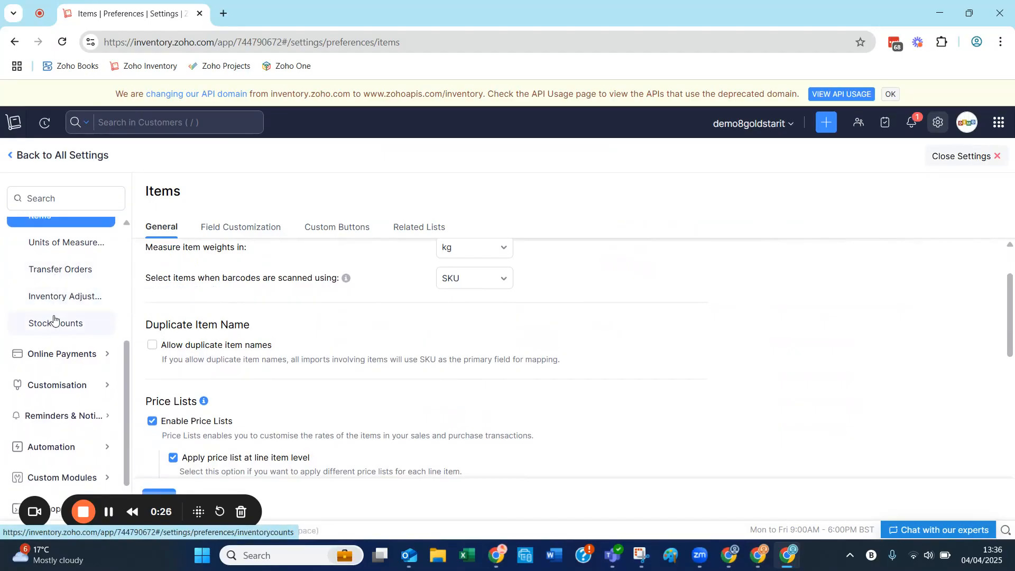
scroll(53, 319, up, 2)
scroll(226, 324, down, 5)
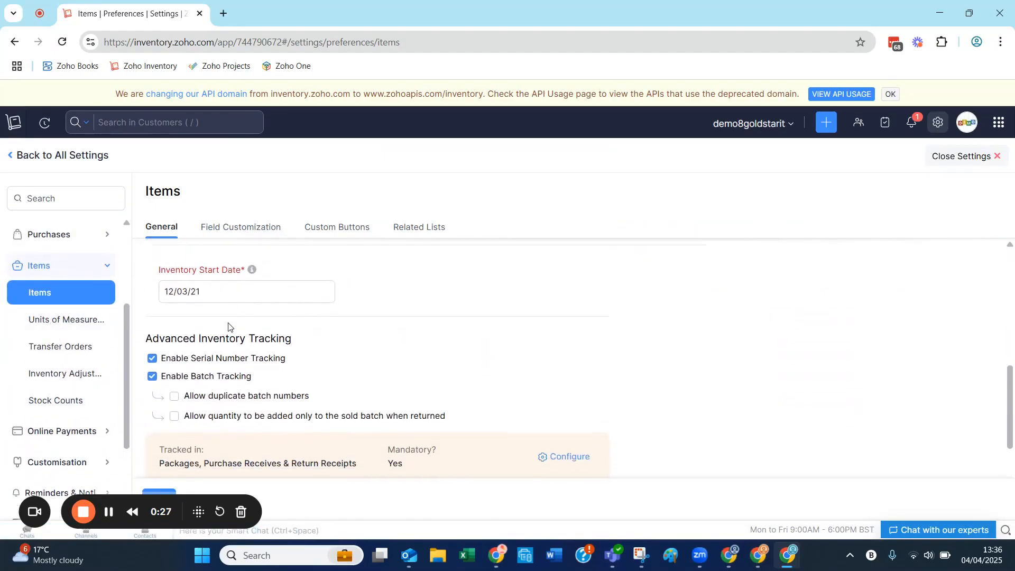
scroll(228, 327, down, 2)
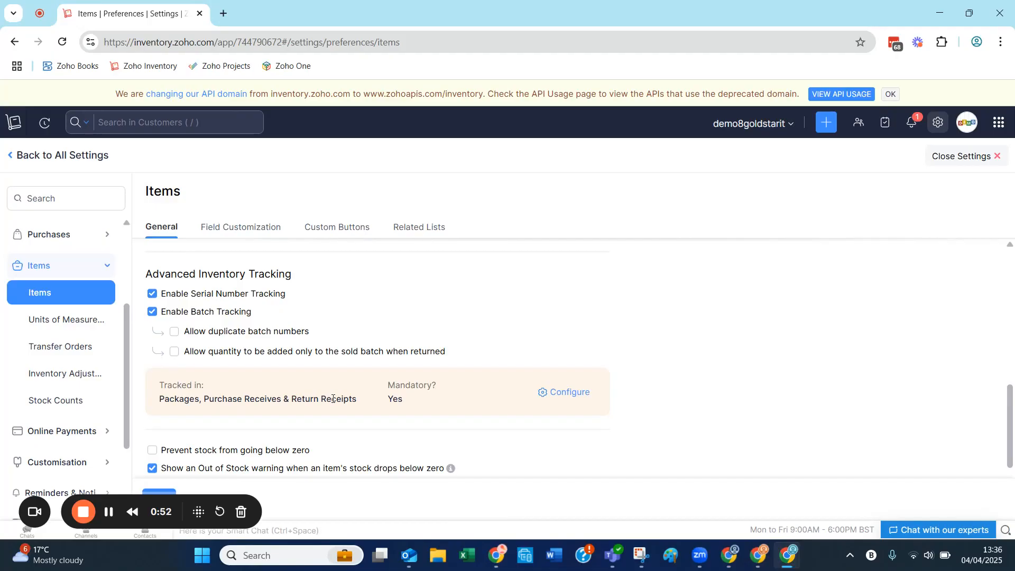
Configure inventory tracking for Packages, Purchase Receives & Return Receipts, update the preferences and close the settings
click(559, 393)
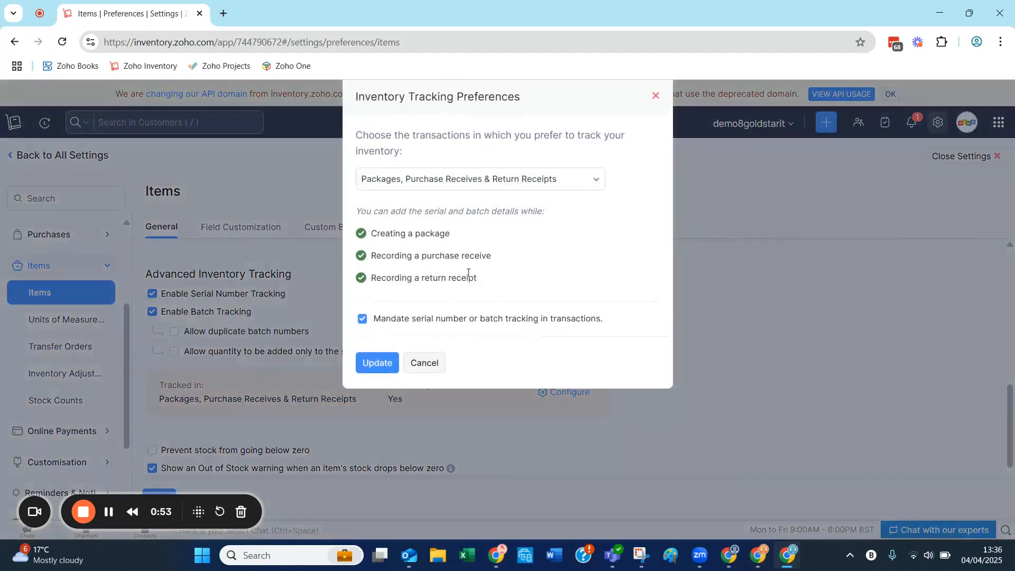
click(452, 183)
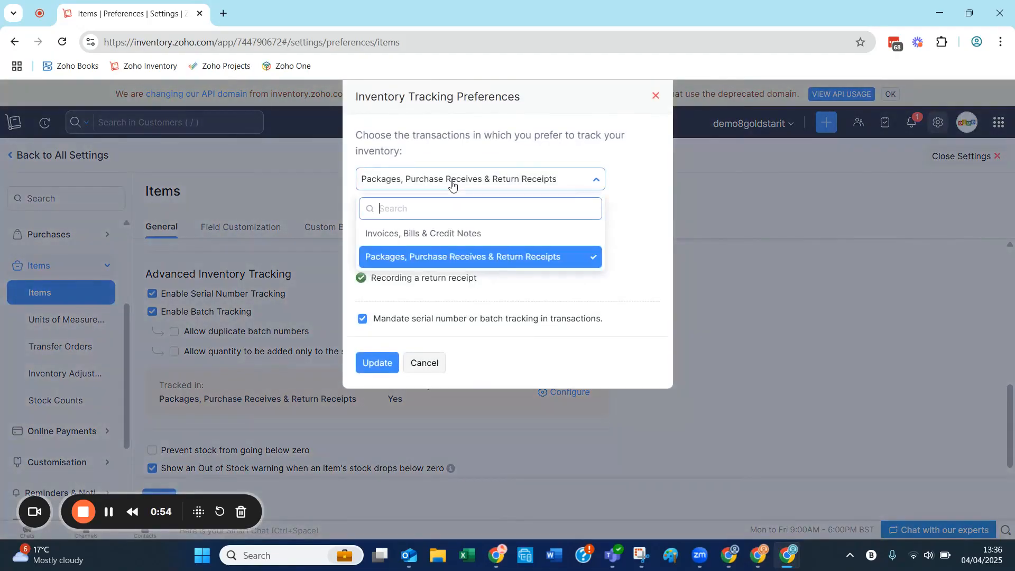
click(439, 258)
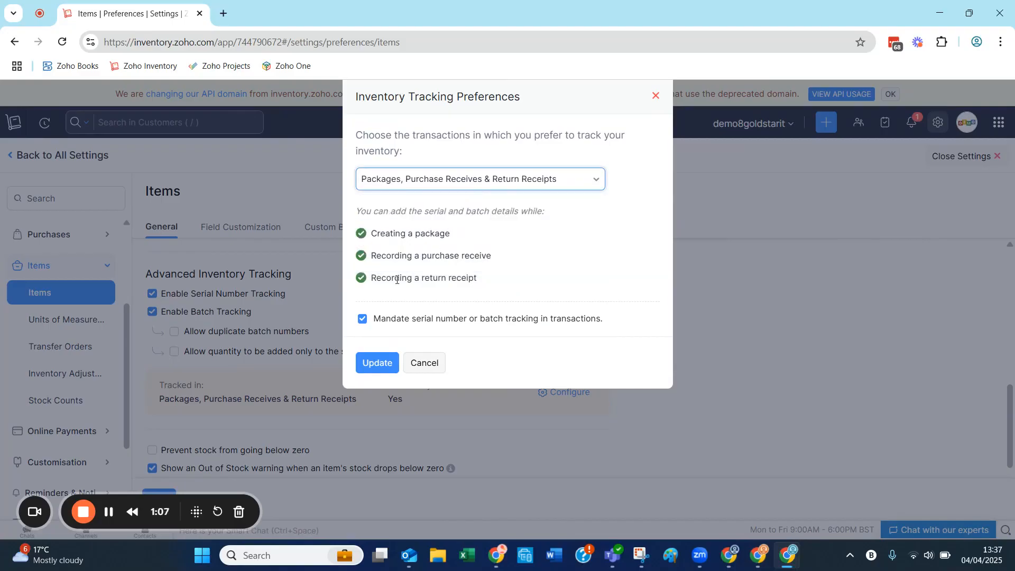
click(372, 365)
scroll(347, 363, down, 1)
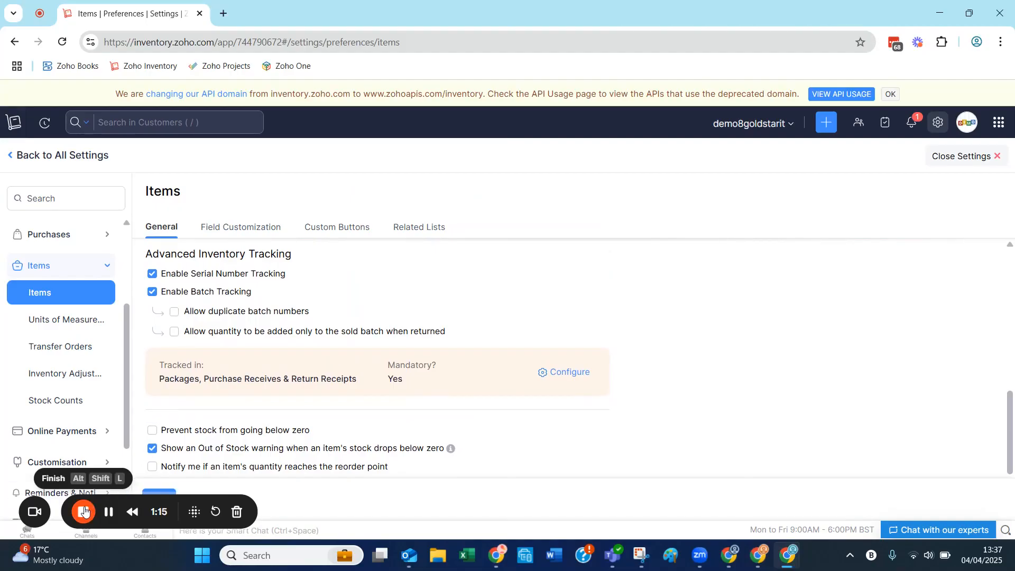
click(941, 166)
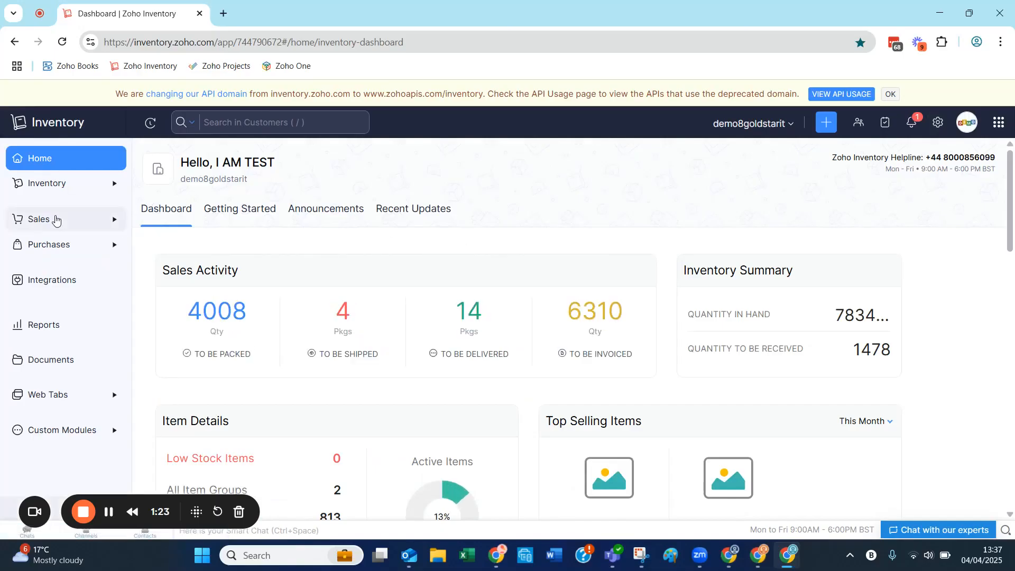
Open item 35 from the inventory items list for editing
click(42, 185)
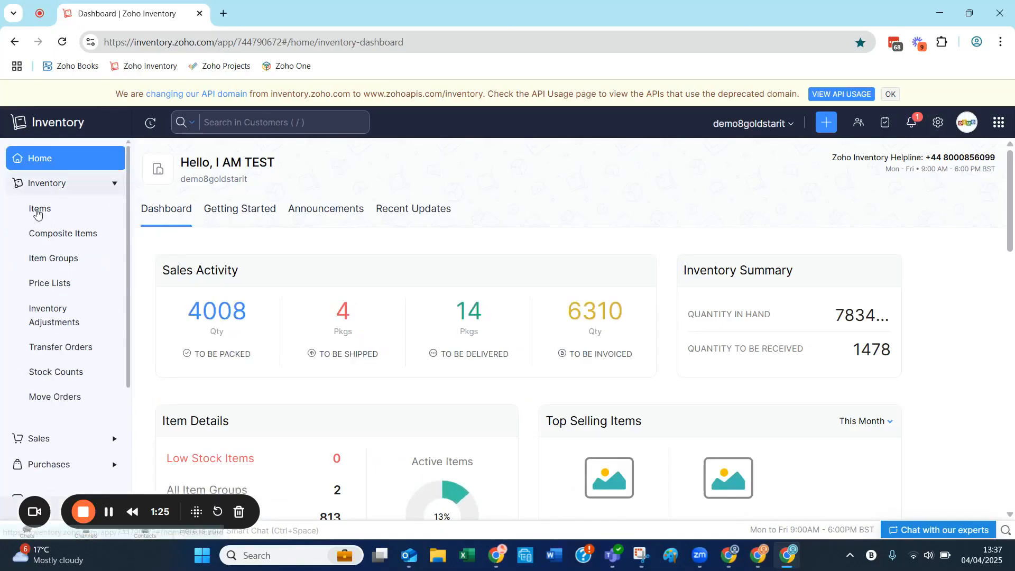
click(37, 209)
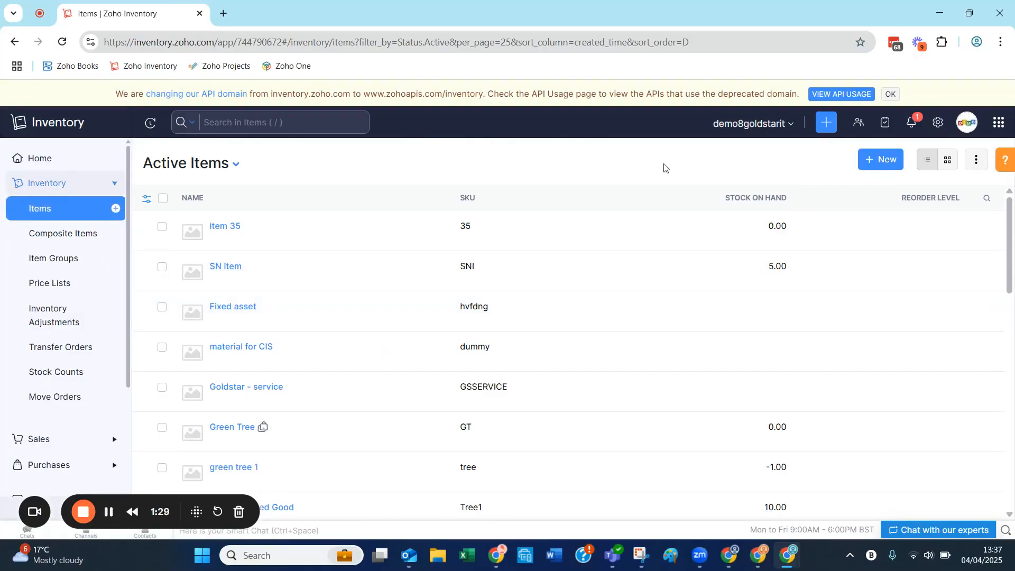
click(217, 228)
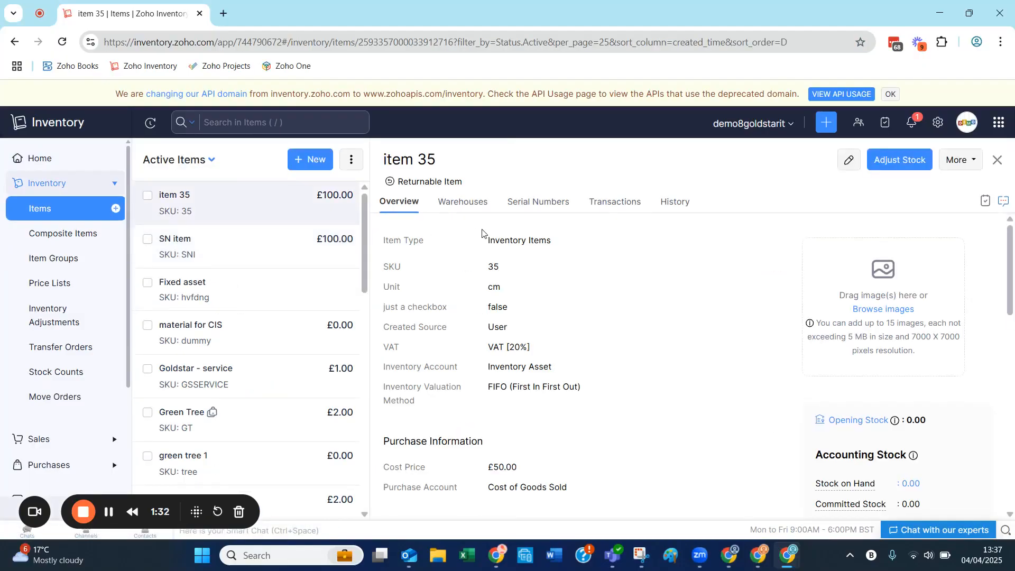
click(847, 161)
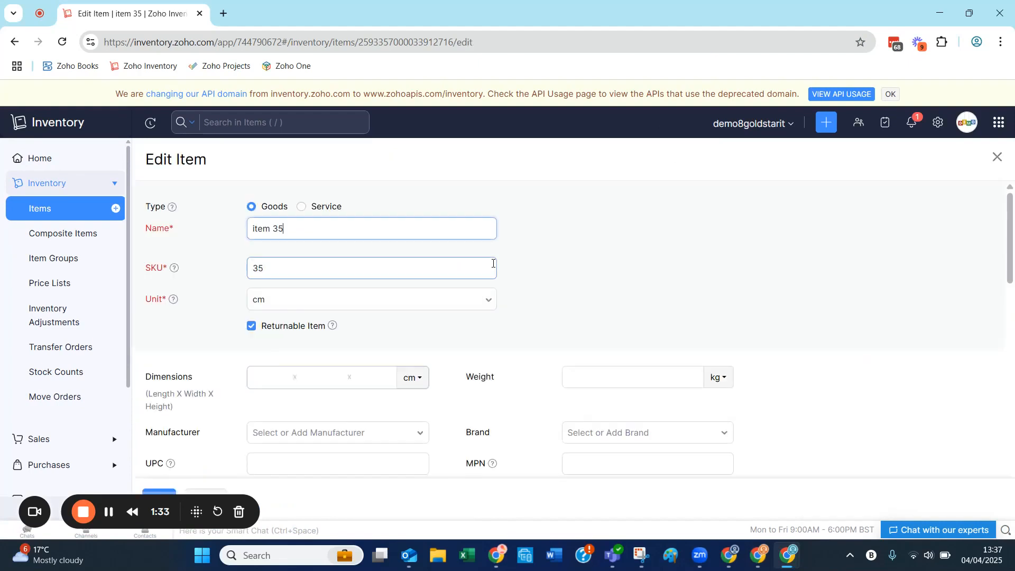
Set the item's opening stock in Warehouse 3 to 3
scroll(493, 264, down, 7)
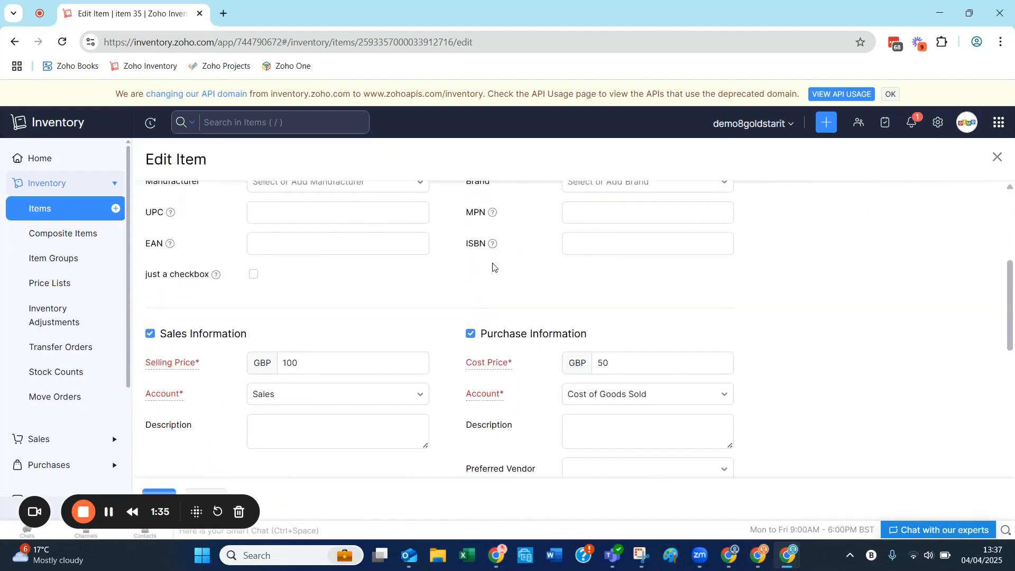
scroll(493, 265, down, 5)
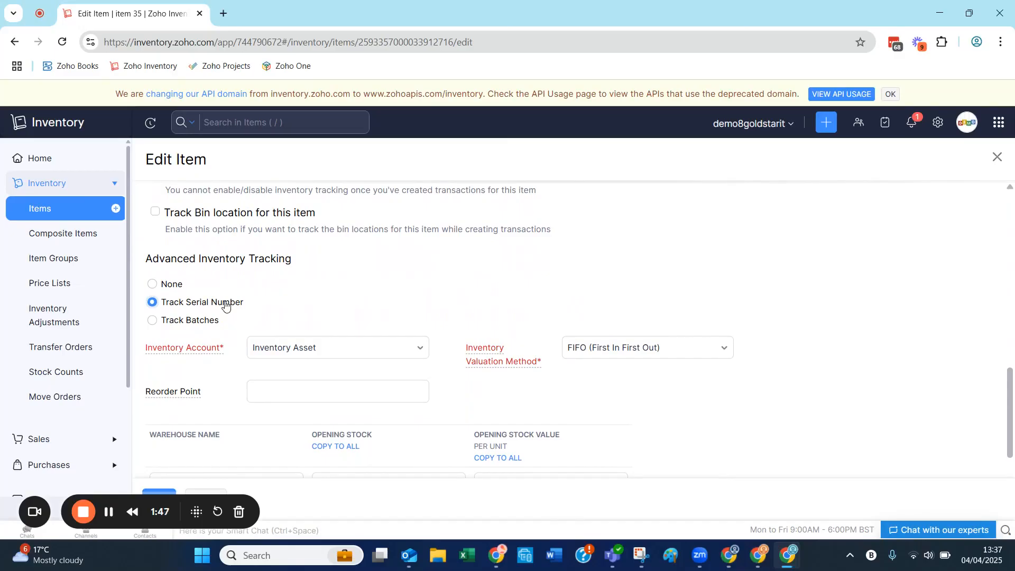
scroll(474, 270, down, 3)
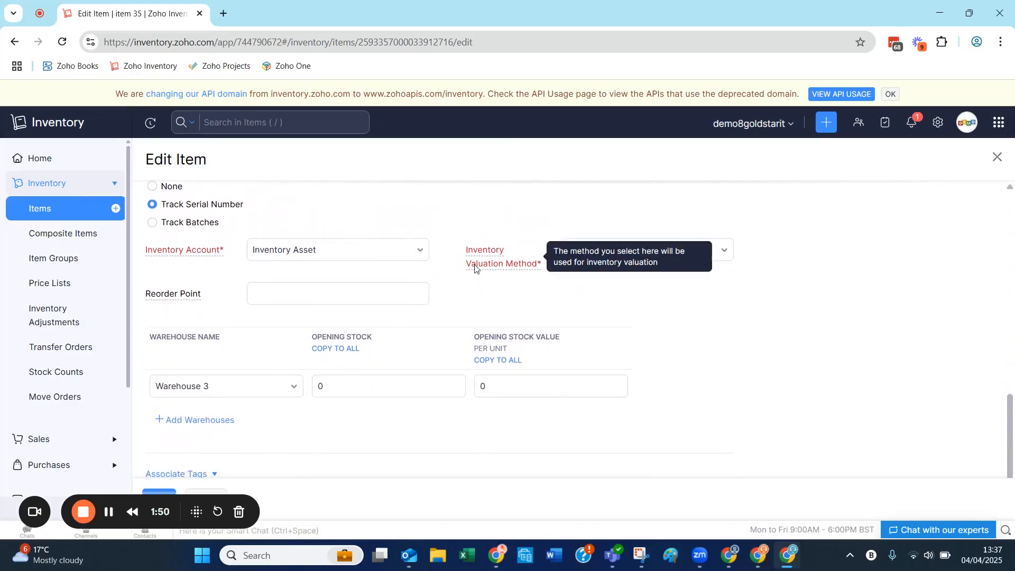
scroll(474, 269, down, 2)
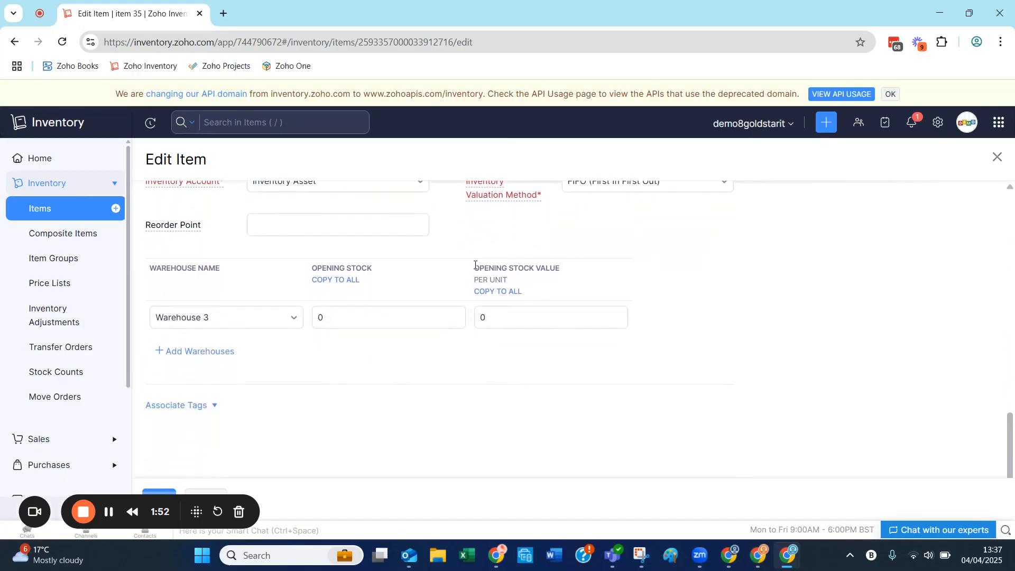
scroll(631, 318, up, 2)
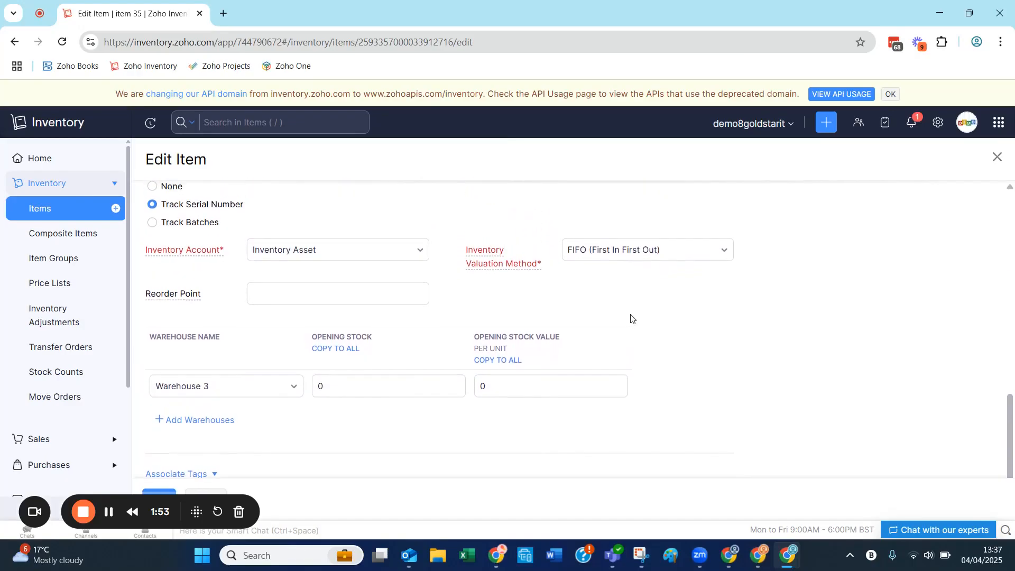
drag(335, 385, 312, 389)
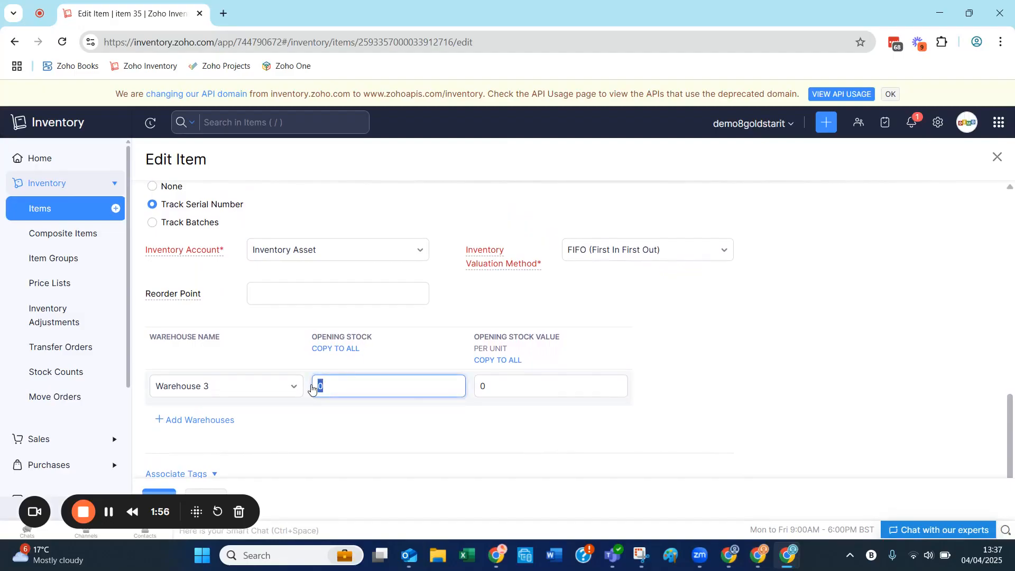
text(3)
click(708, 360)
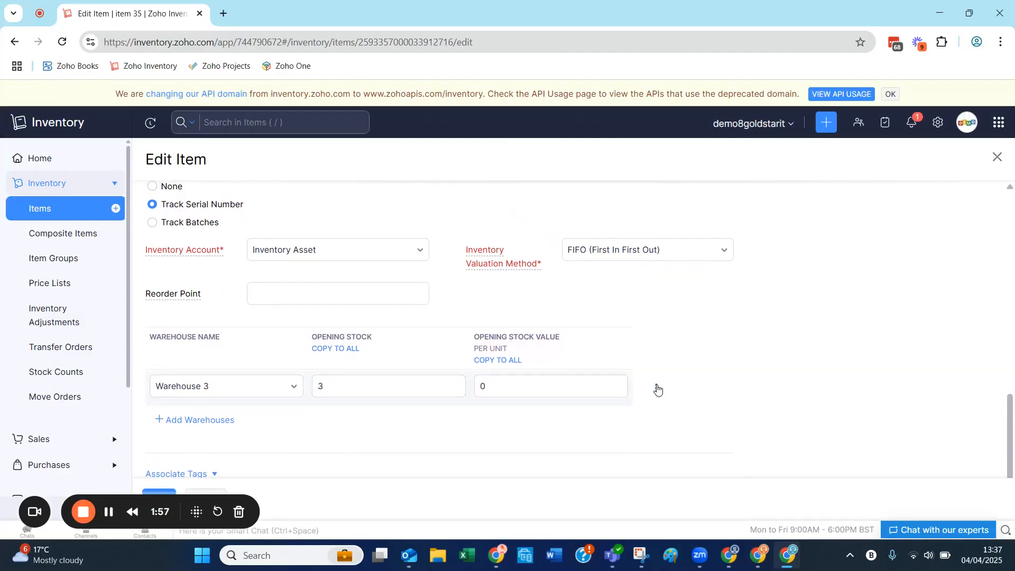
Generate three serial numbers starting from 56 for the Warehouse 3 opening stock, without overwriting the line item quantity, and save them
click(656, 388)
click(669, 412)
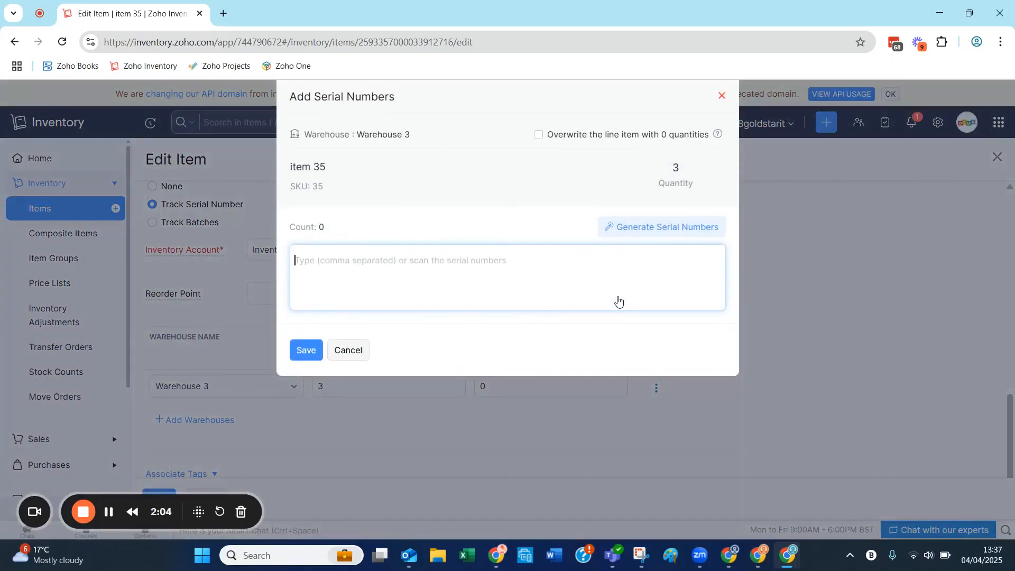
click(539, 139)
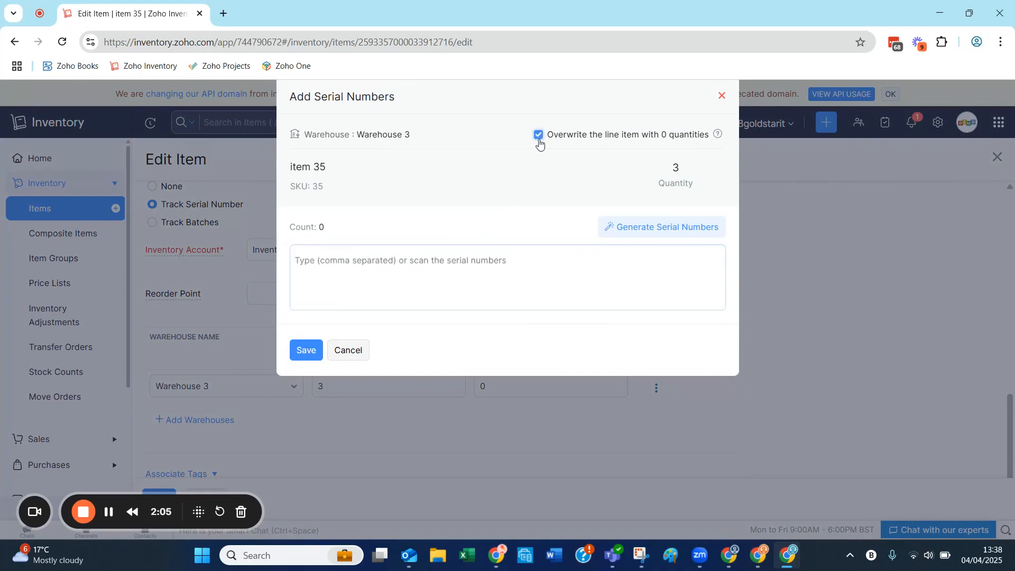
click(651, 227)
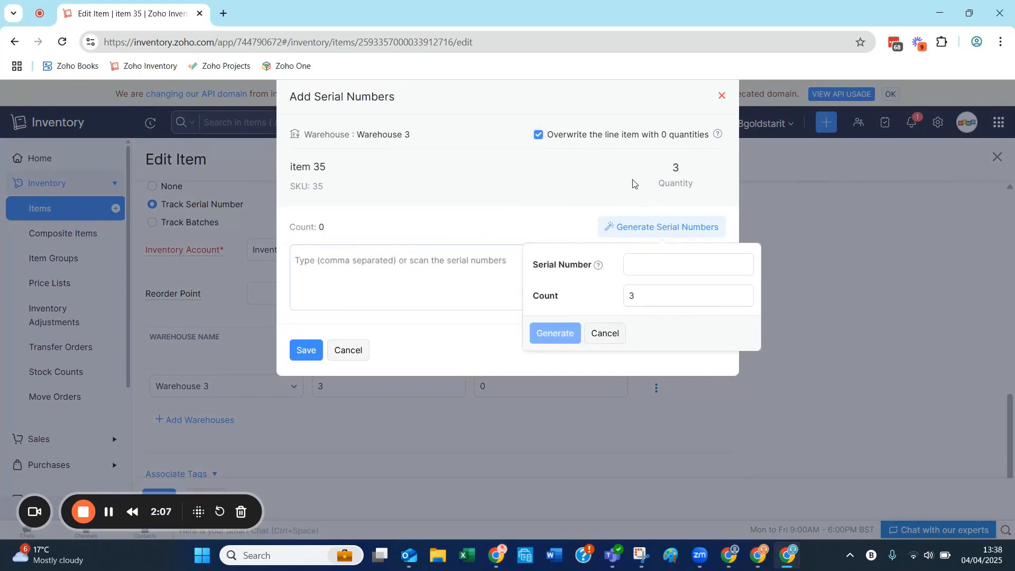
click(539, 135)
click(644, 265)
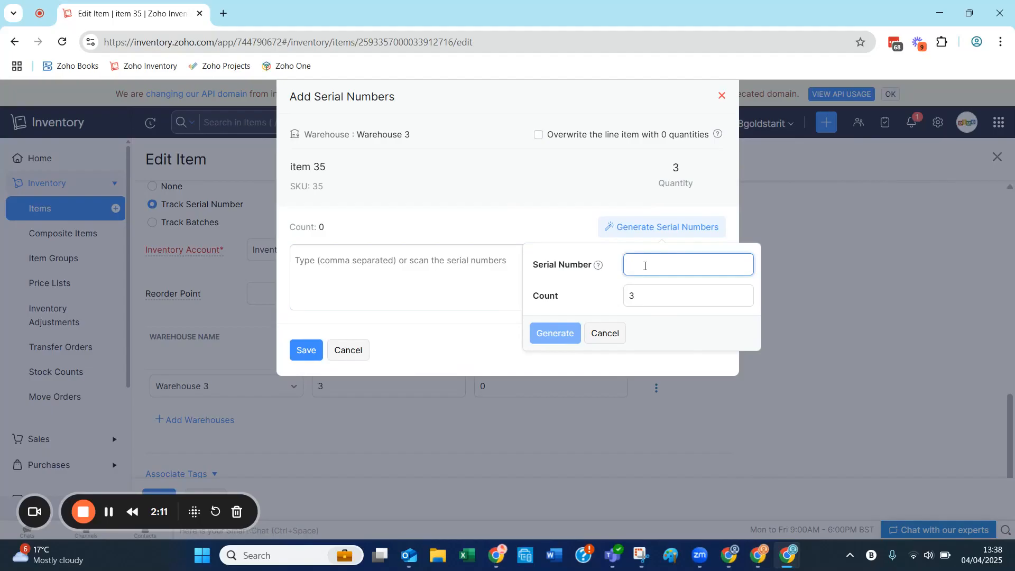
text(56)
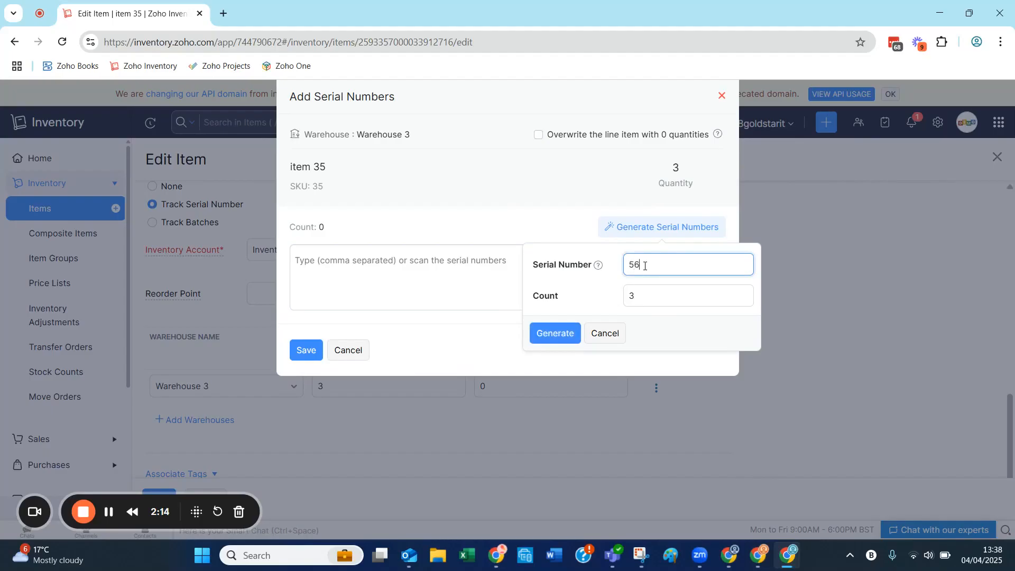
click(567, 335)
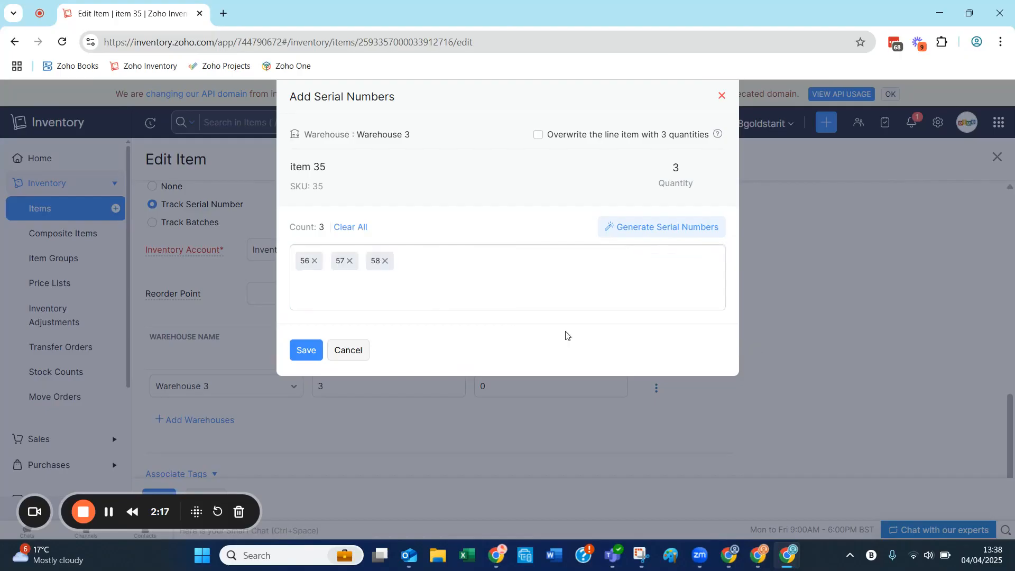
click(306, 352)
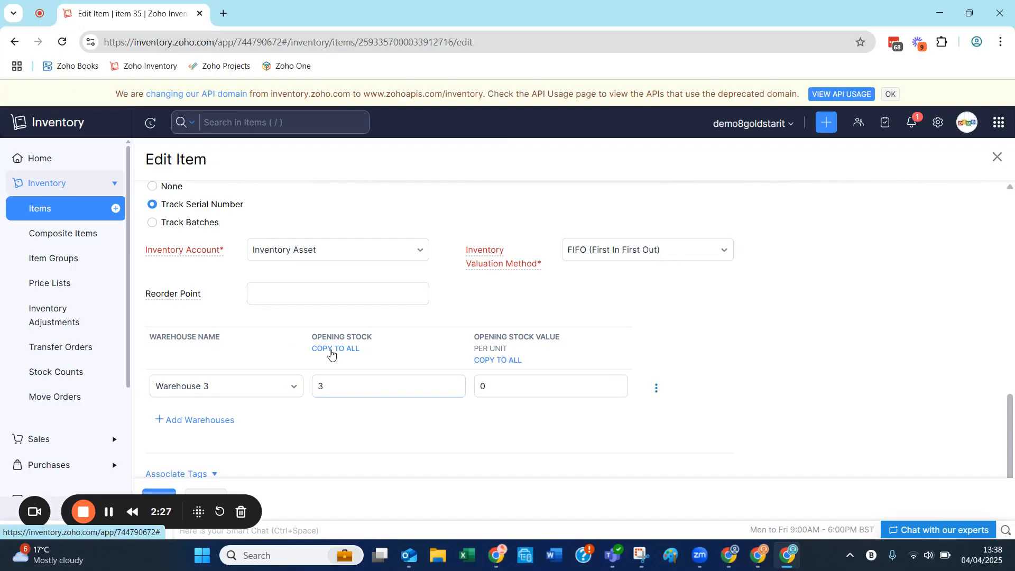
Reset the item's opening stock in Warehouse 3 to 0
double_click(315, 385)
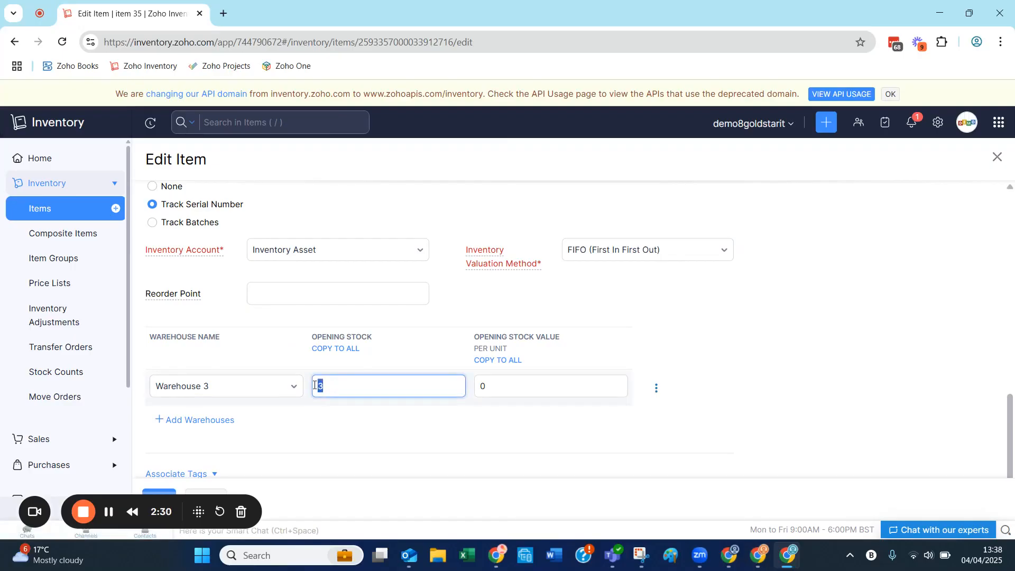
click(266, 335)
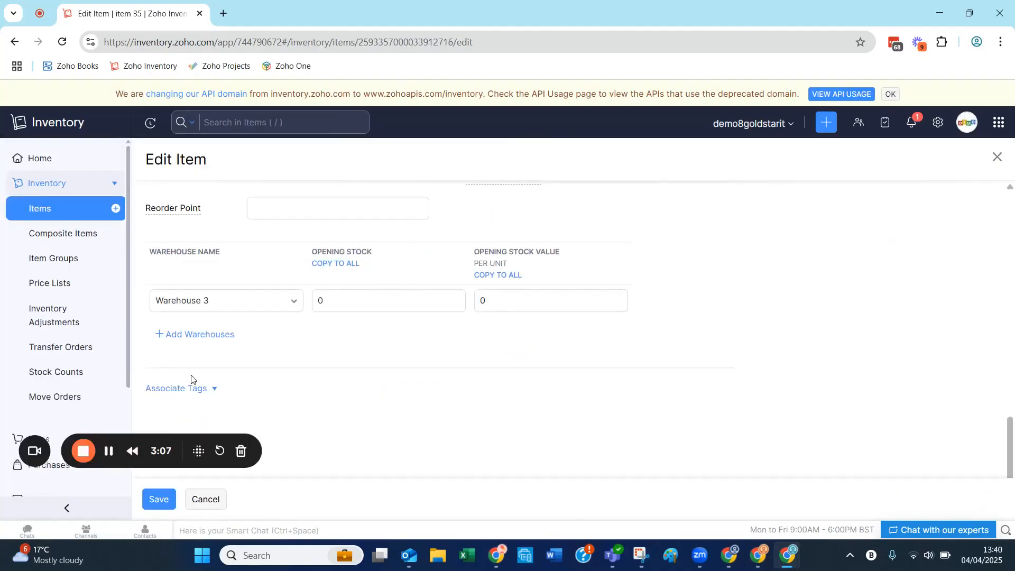
Start a new purchase bill for the vendor ACS
scroll(66, 333, down, 3)
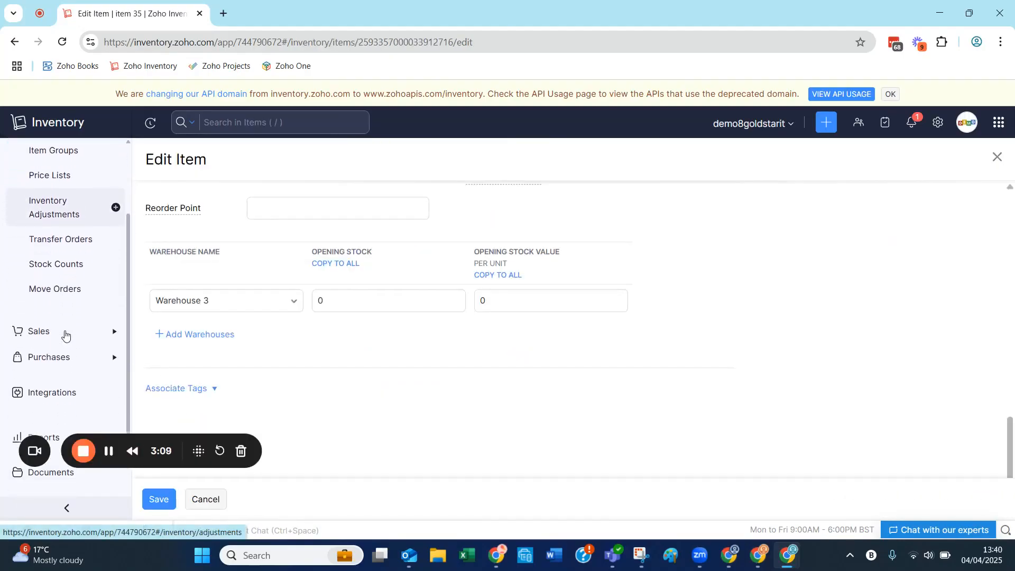
click(59, 323)
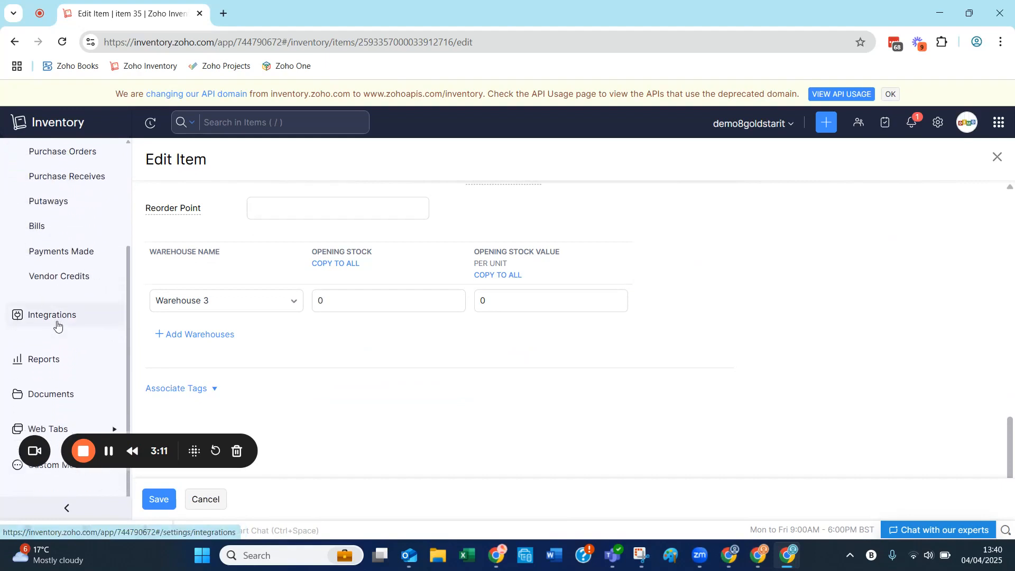
click(47, 226)
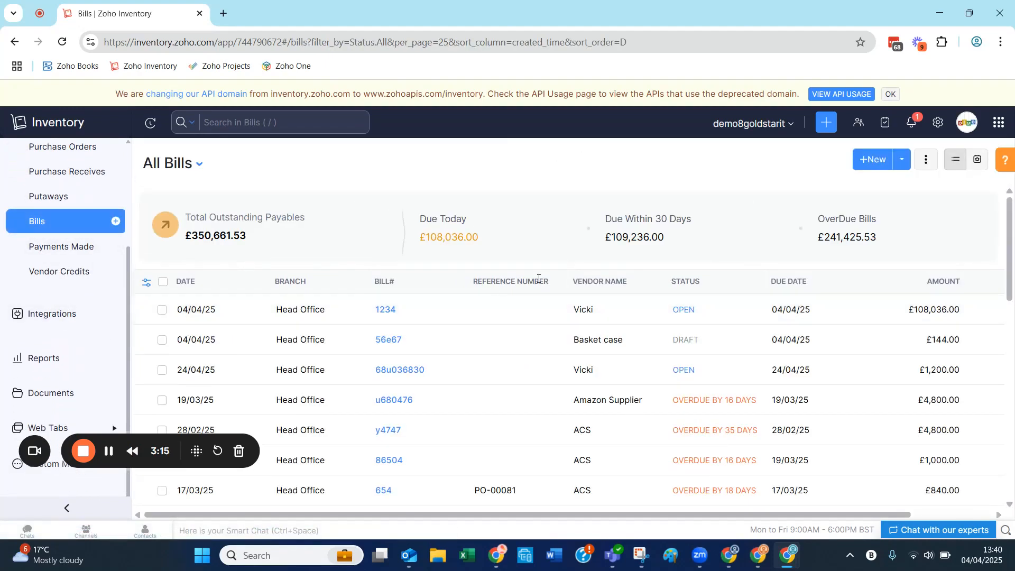
click(871, 160)
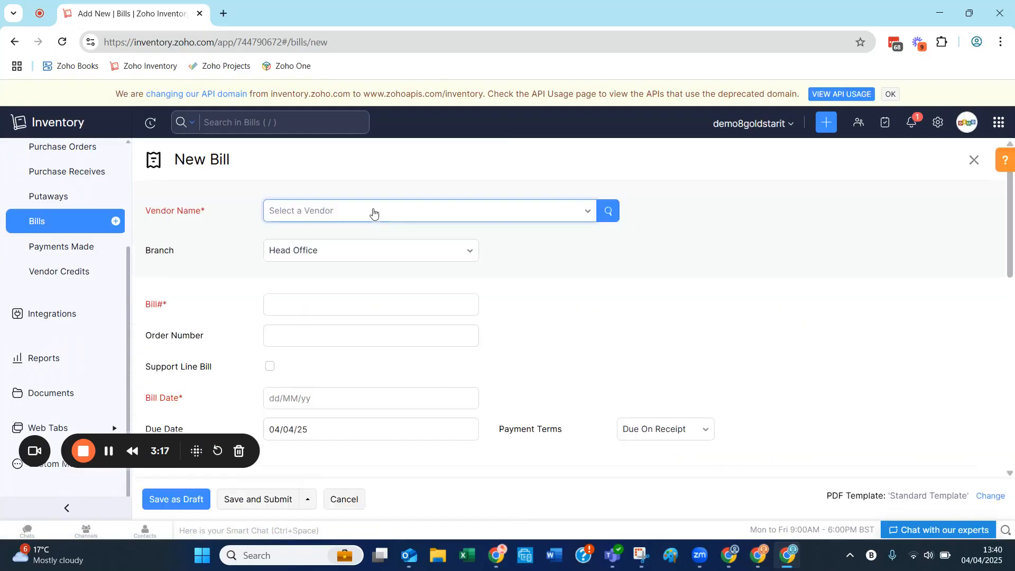
click(319, 213)
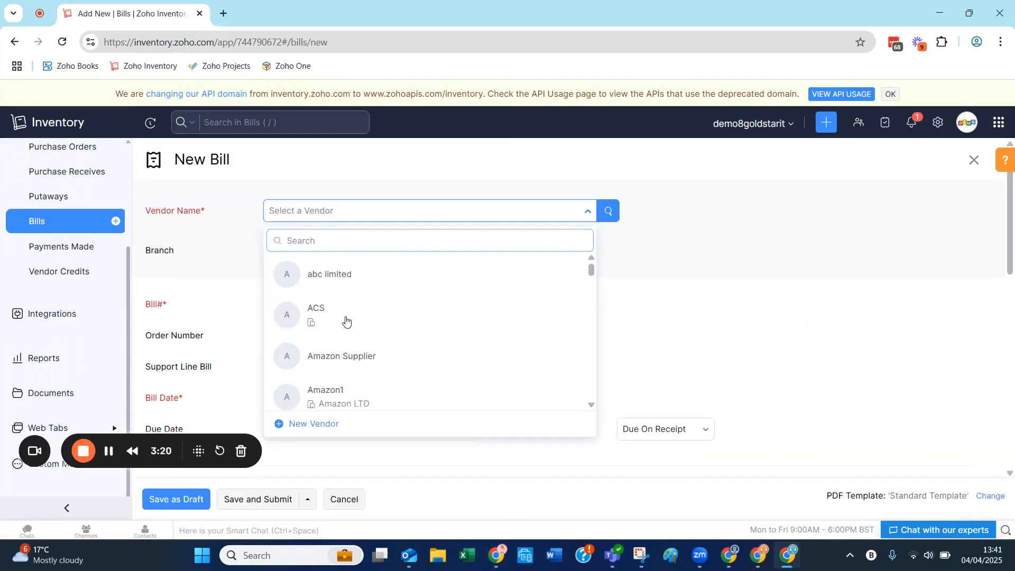
click(346, 320)
Enter 79070 as the bill number and set the bill date to 22/04/25
scroll(347, 319, down, 2)
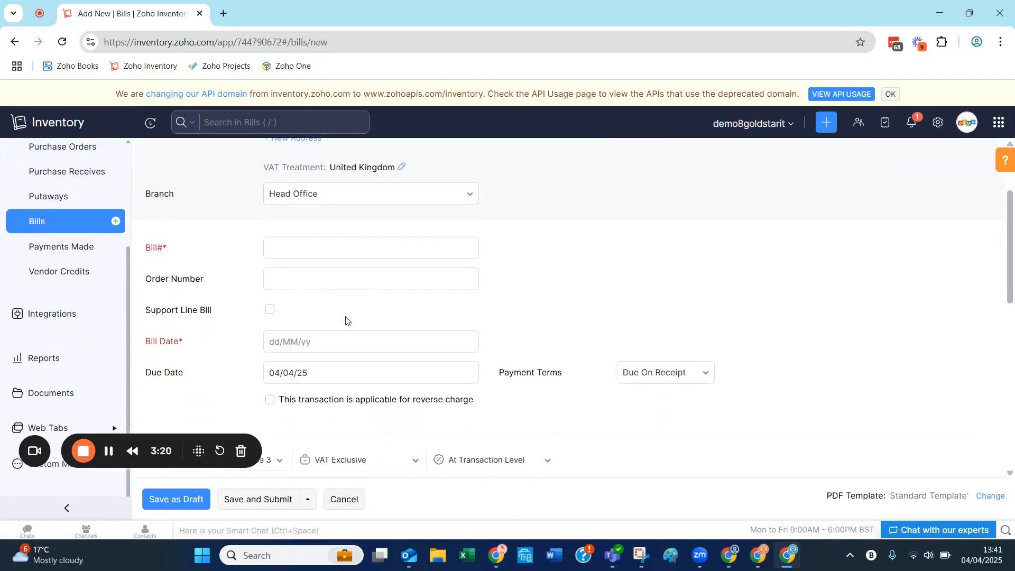
click(282, 242)
text(79070)
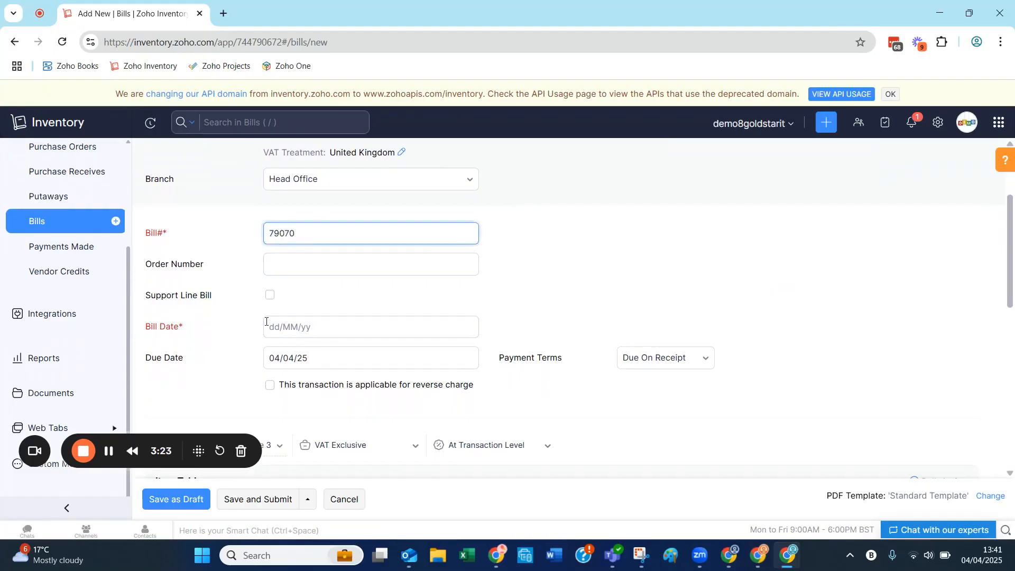
click(267, 322)
click(325, 251)
Add item 35 to the bill's item table with a quantity of 10
scroll(376, 263, down, 3)
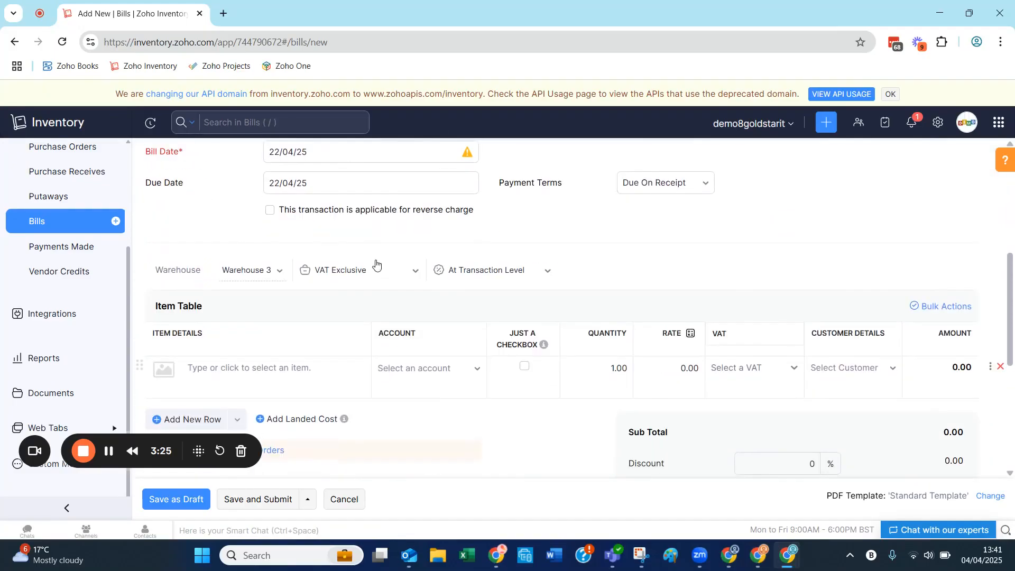
scroll(376, 263, down, 1)
click(304, 300)
text(ite)
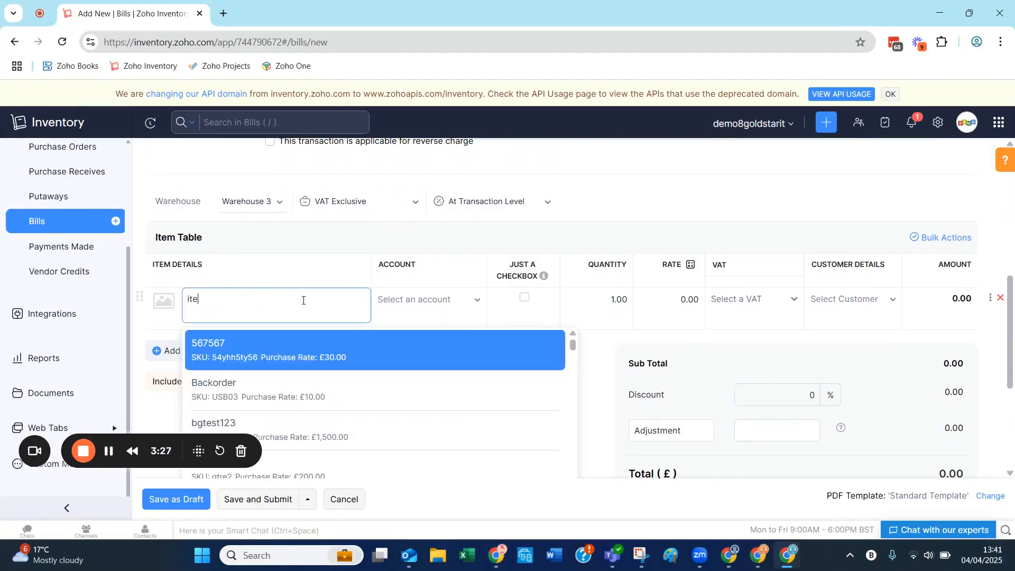
text(m 35)
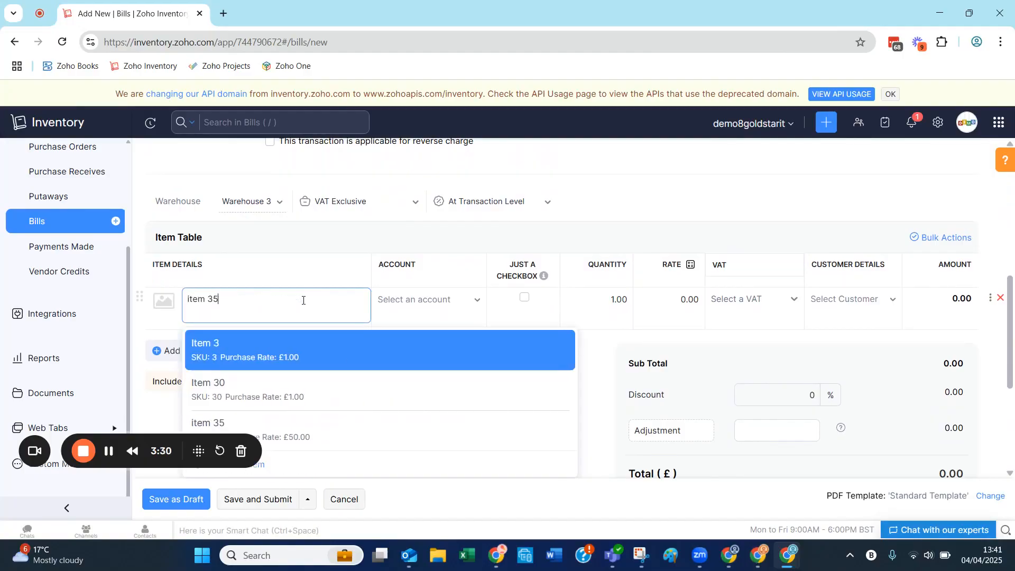
click(291, 346)
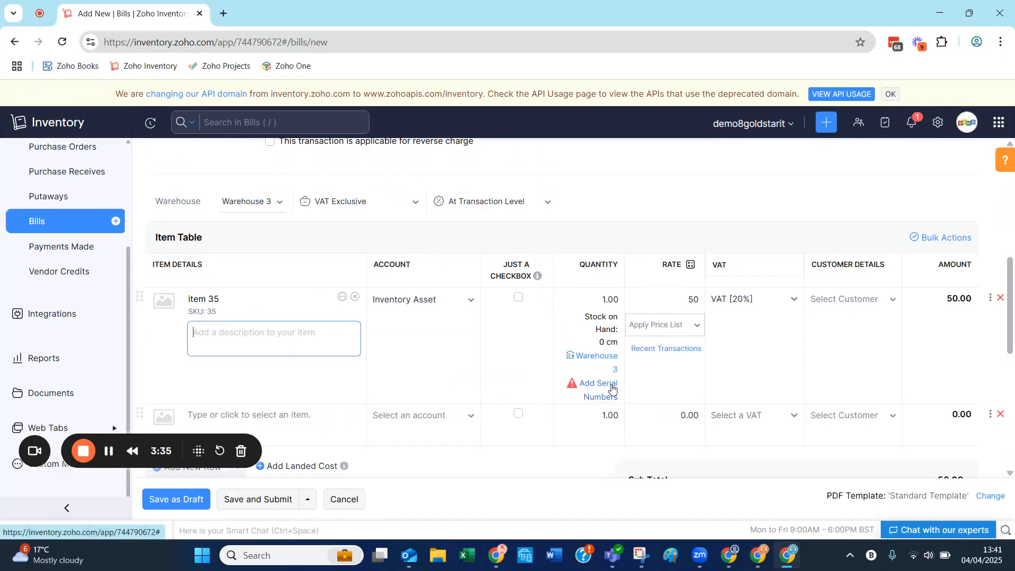
click(606, 300)
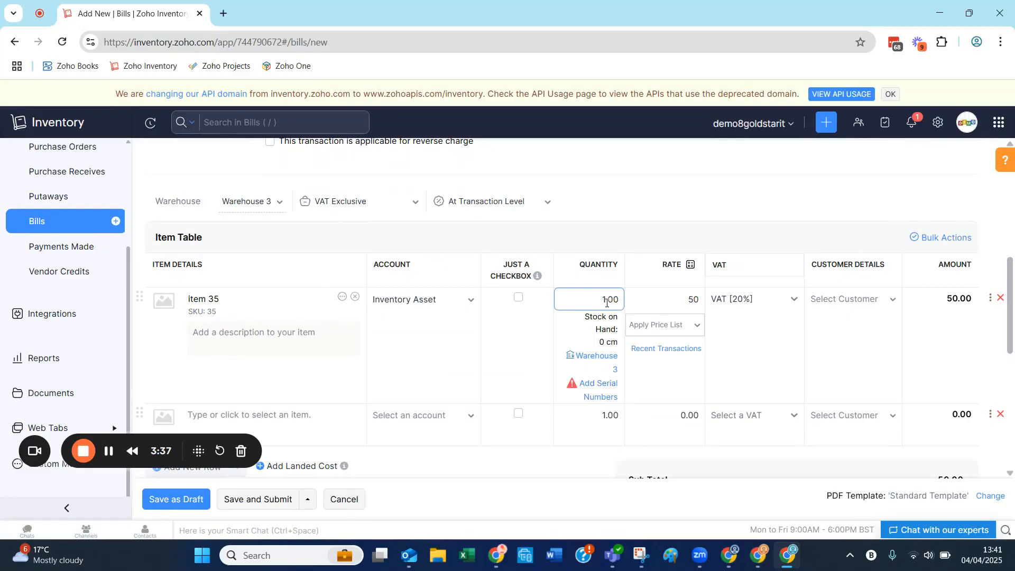
Generate 10 serial numbers starting from 45688 for the item 35 line and save them
click(588, 383)
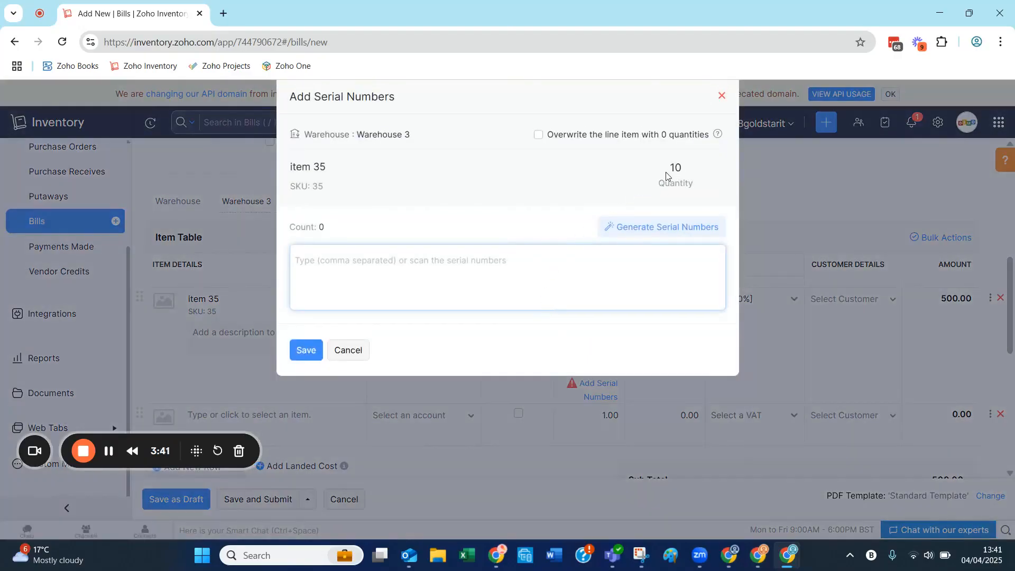
click(650, 228)
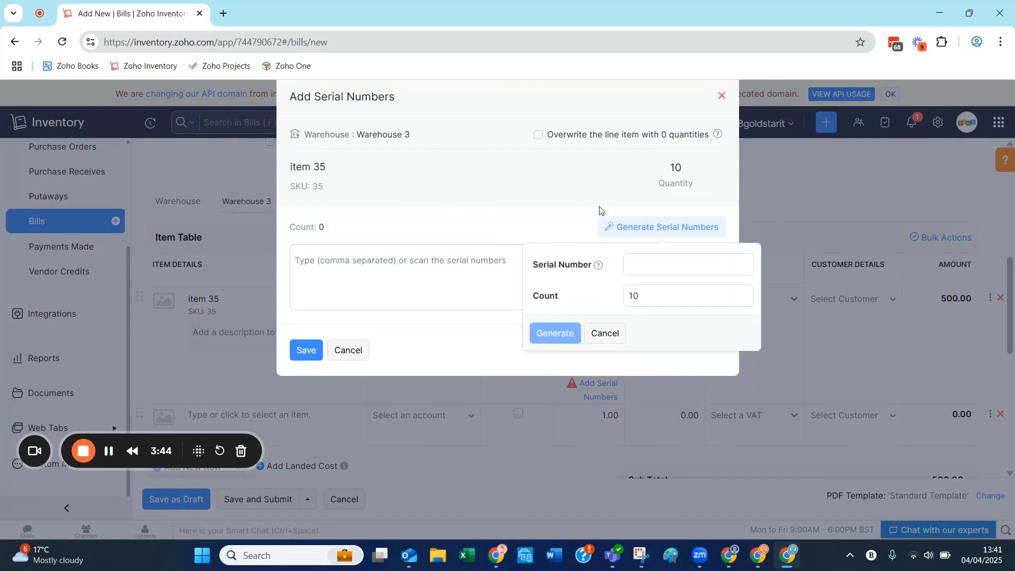
click(628, 264)
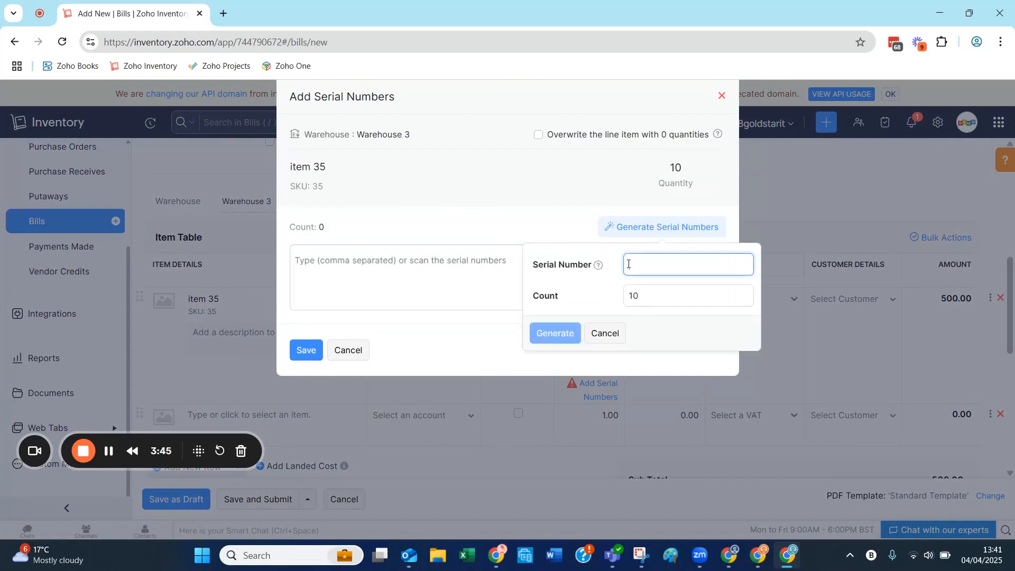
text(45688)
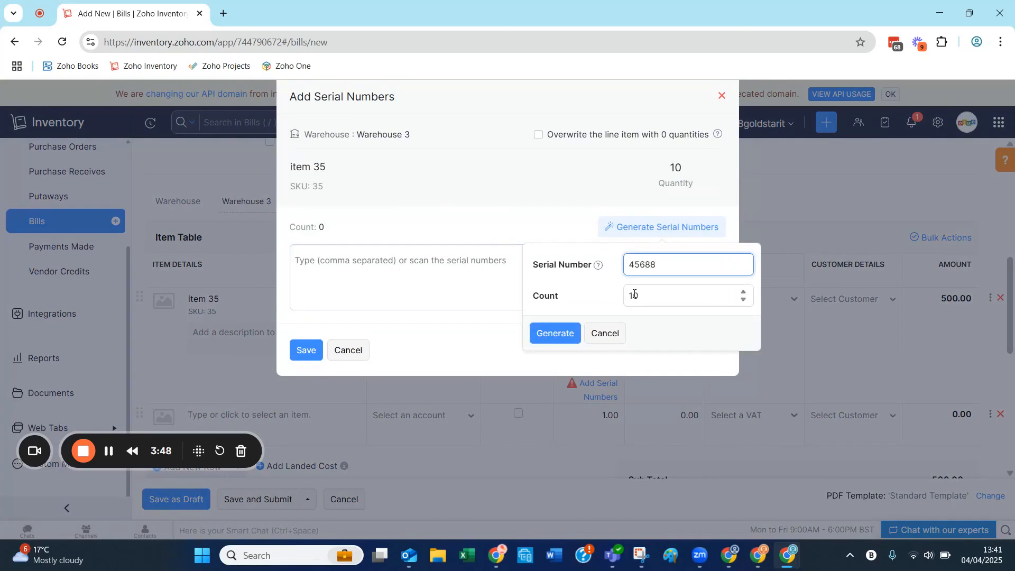
click(561, 333)
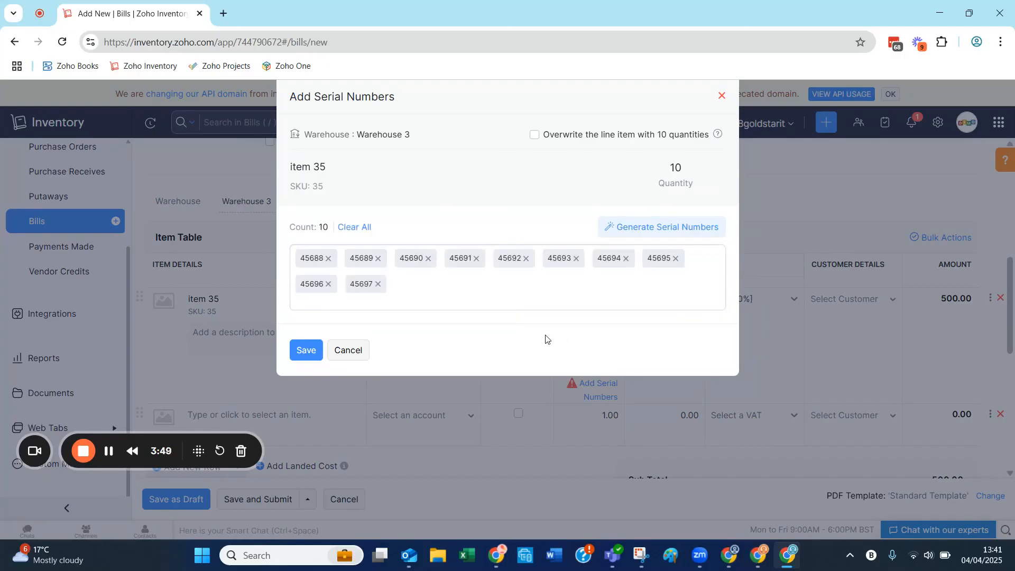
click(306, 351)
Save the bill as a draft and approve it
scroll(531, 372, down, 1)
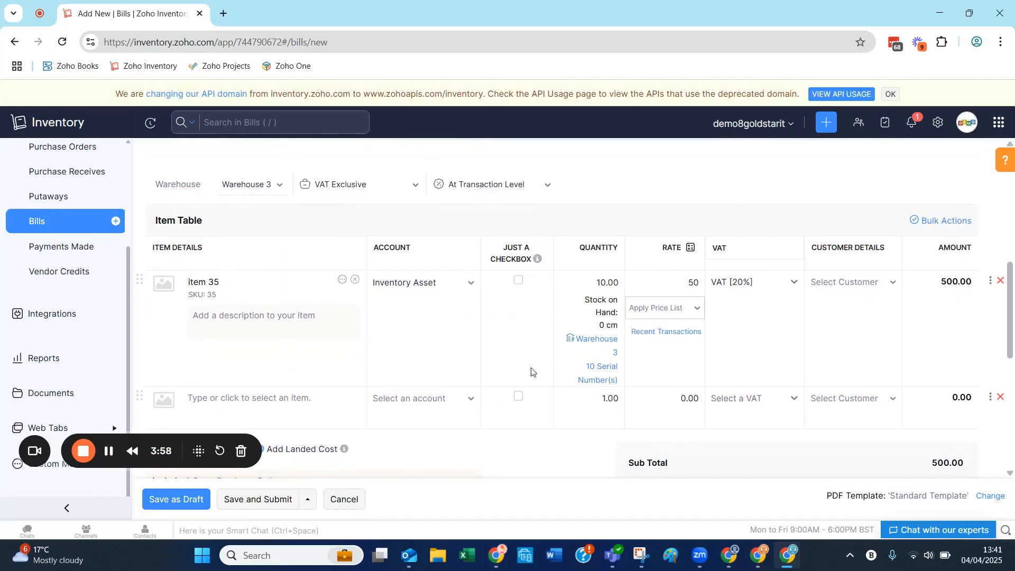
click(190, 498)
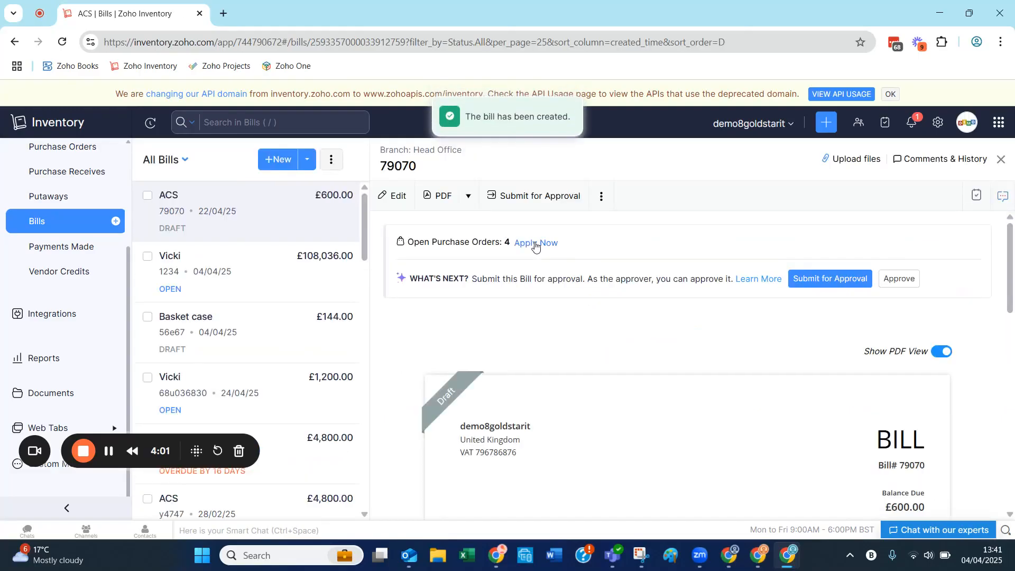
click(898, 278)
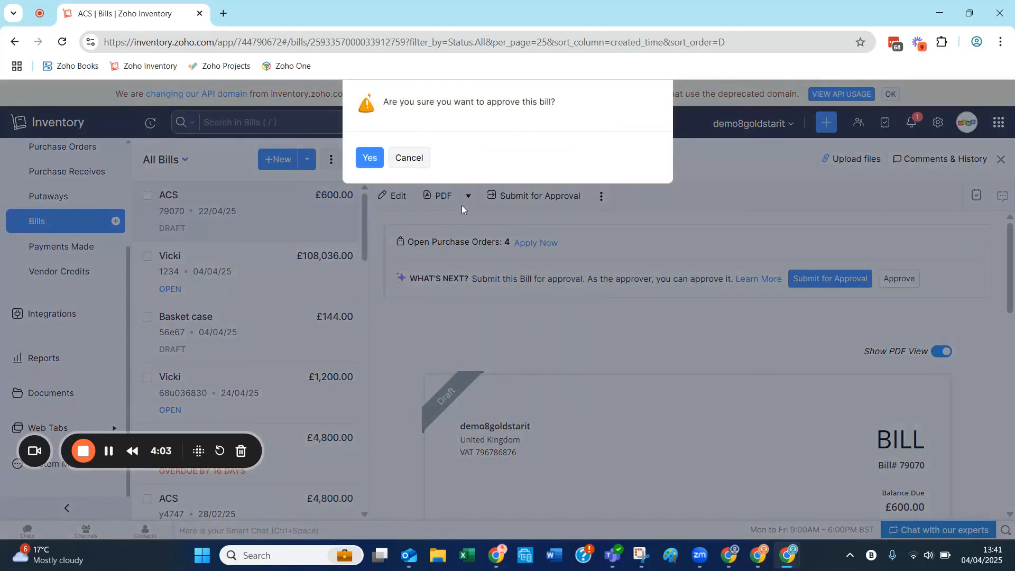
click(370, 158)
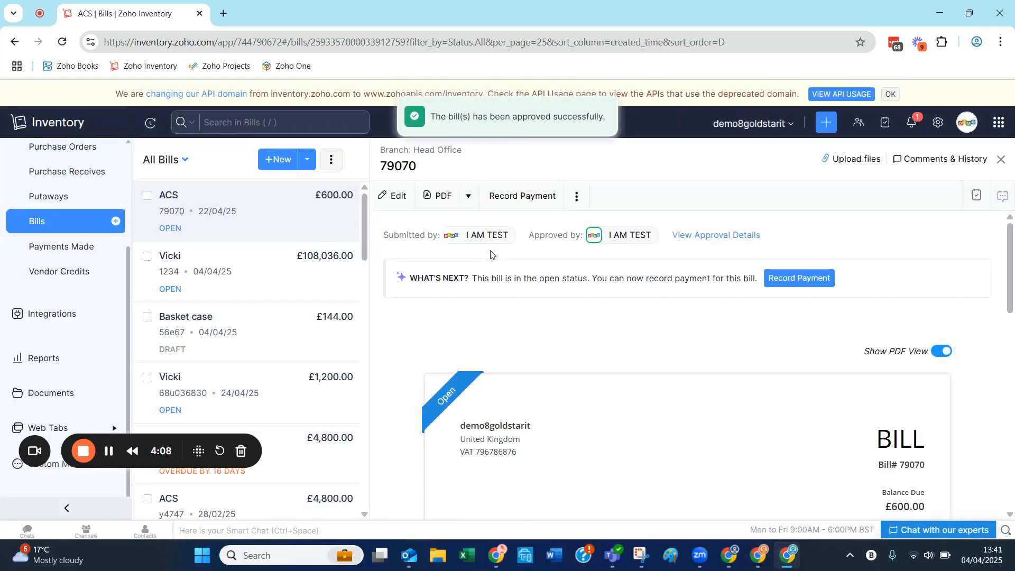
Open item 35 from the inventory items list and view its available serial numbers
scroll(112, 221, up, 3)
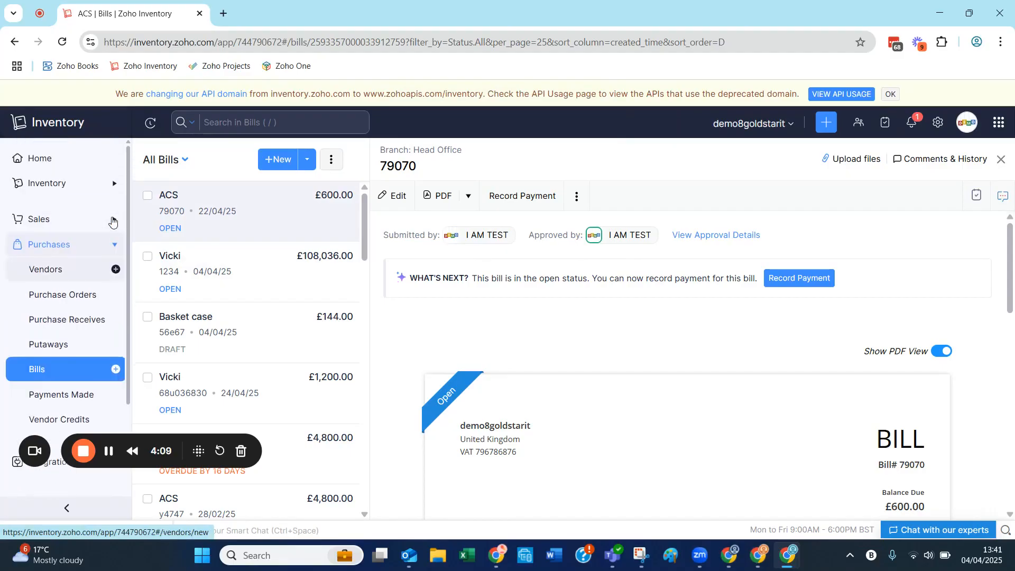
click(58, 183)
click(46, 209)
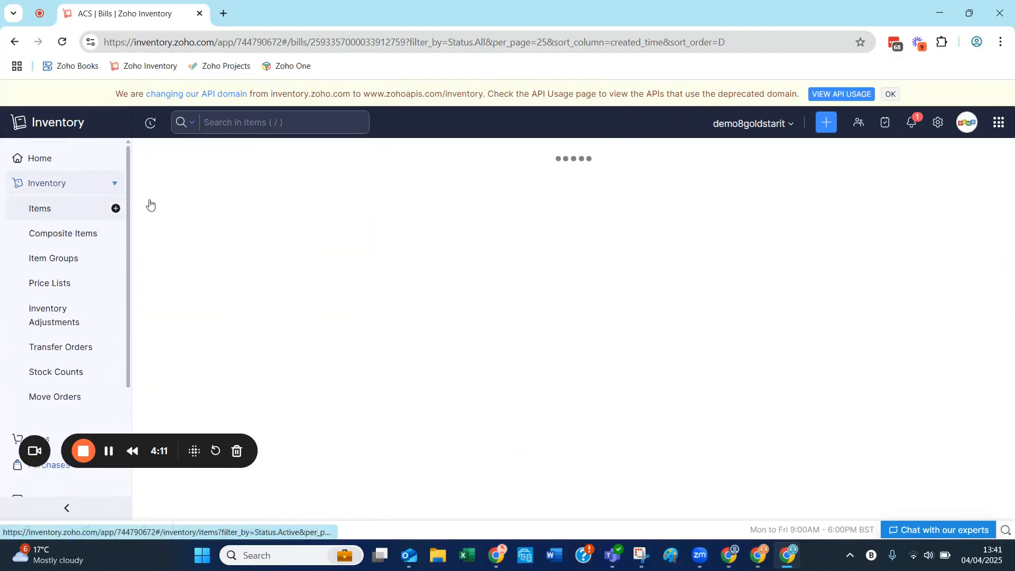
click(226, 229)
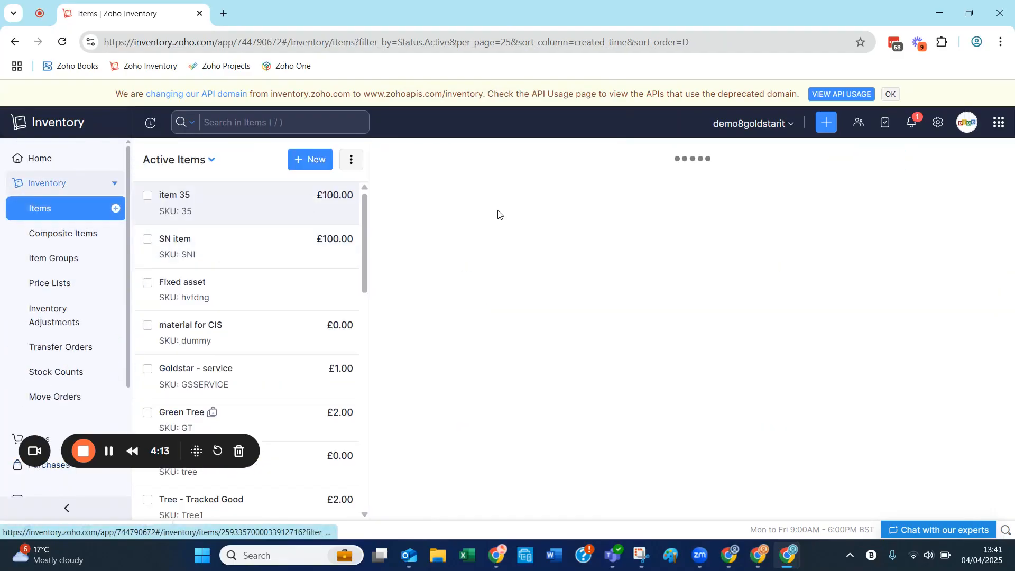
click(541, 205)
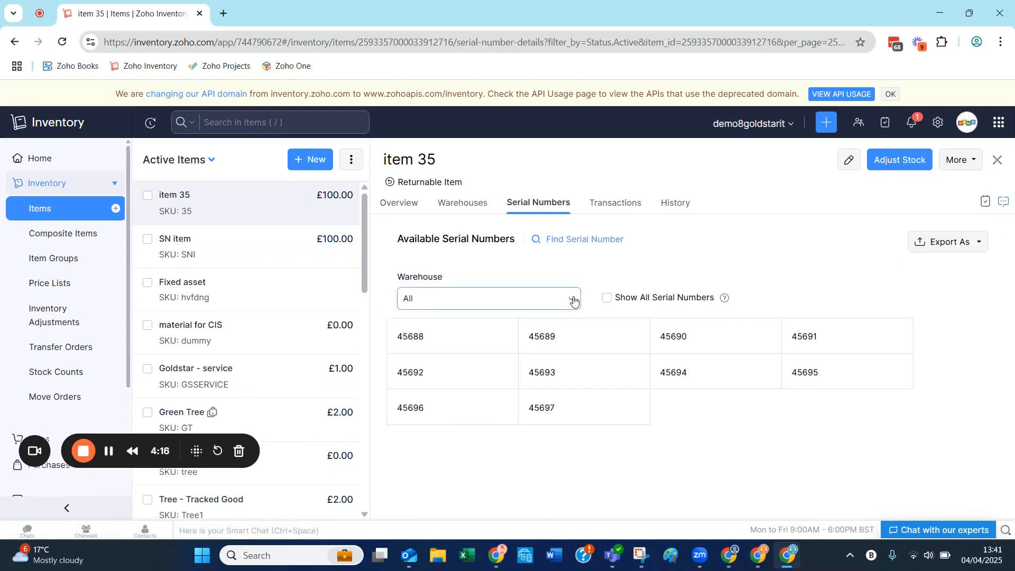